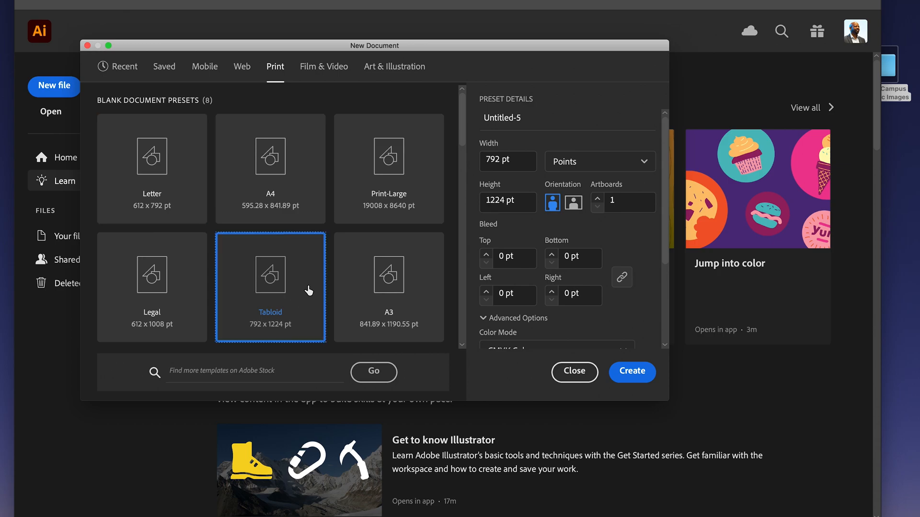
- Create a new Tabloid print document named Infographic with its units set to inches
{"action": "left_click", "coordinate": [589, 161]}
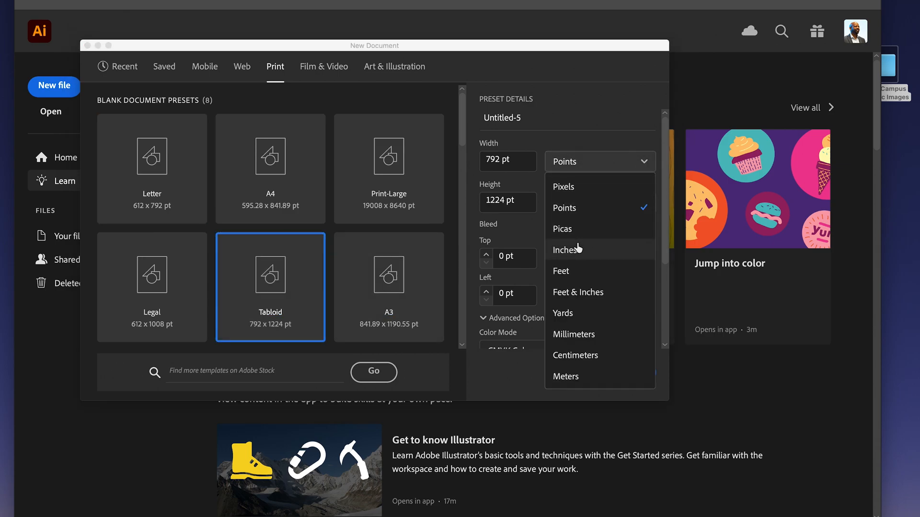
{"action": "left_click", "coordinate": [604, 250]}
{"action": "type", "text": "Infographic"}
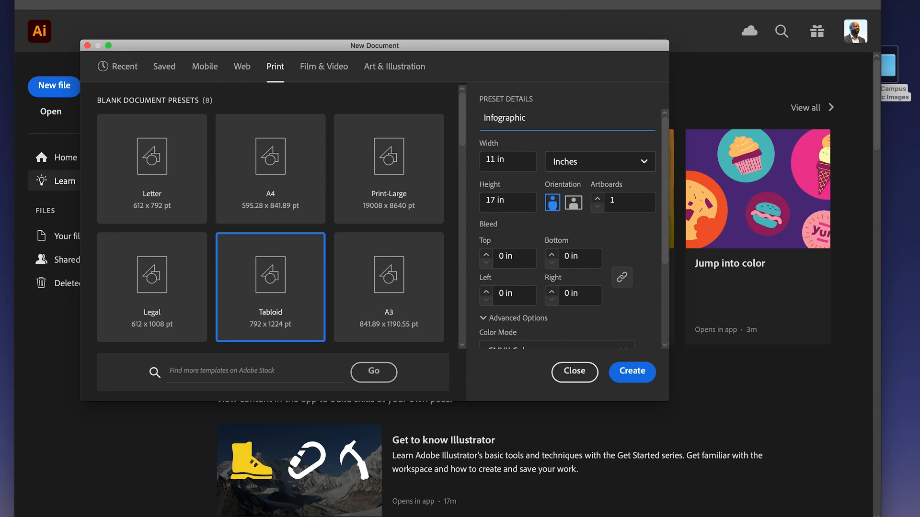
{"action": "scroll", "coordinate": [568, 240], "scroll_direction": "down", "scroll_amount": 5}
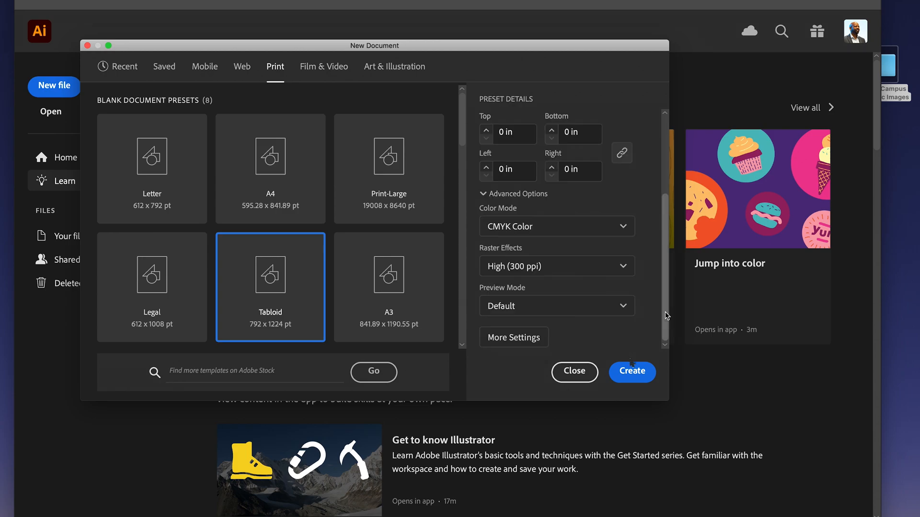
{"action": "left_click", "coordinate": [632, 372]}
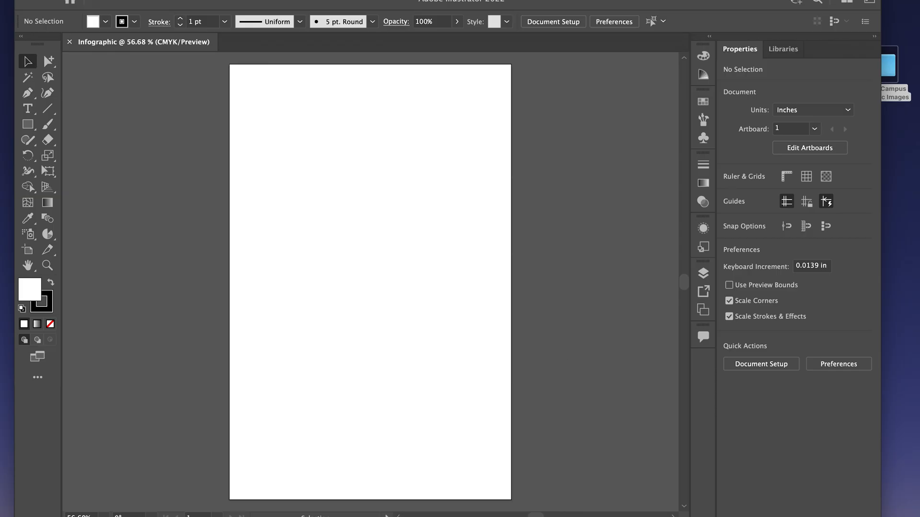
- Set the workspace to Essentials Classic
{"action": "left_click", "coordinate": [250, 5]}
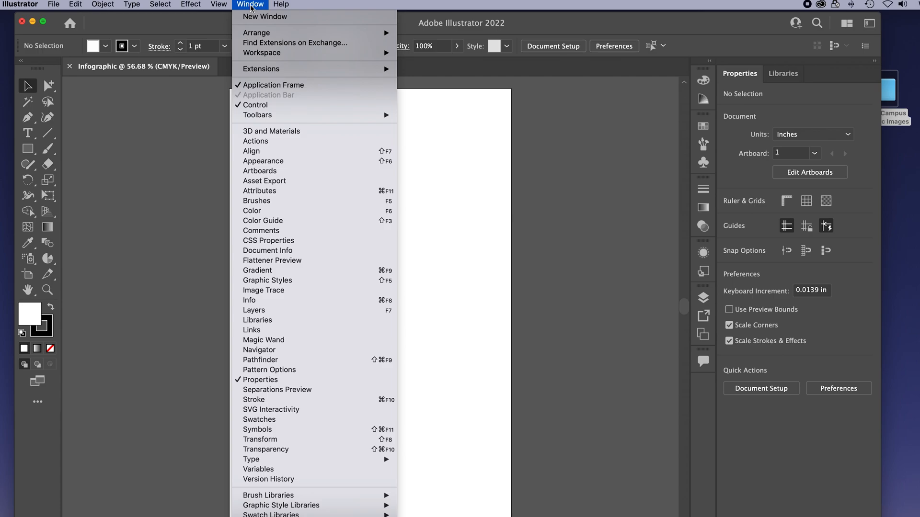
{"action": "mouse_move", "coordinate": [306, 53]}
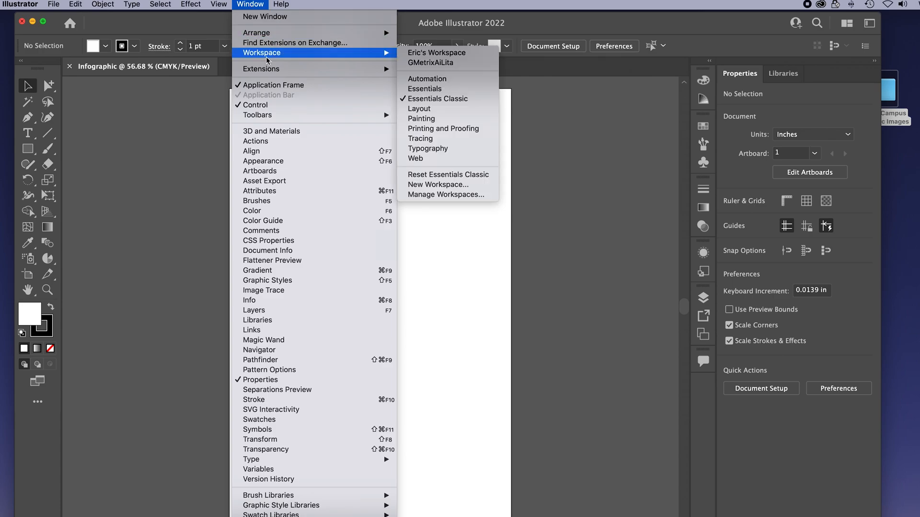
{"action": "left_click", "coordinate": [452, 100]}
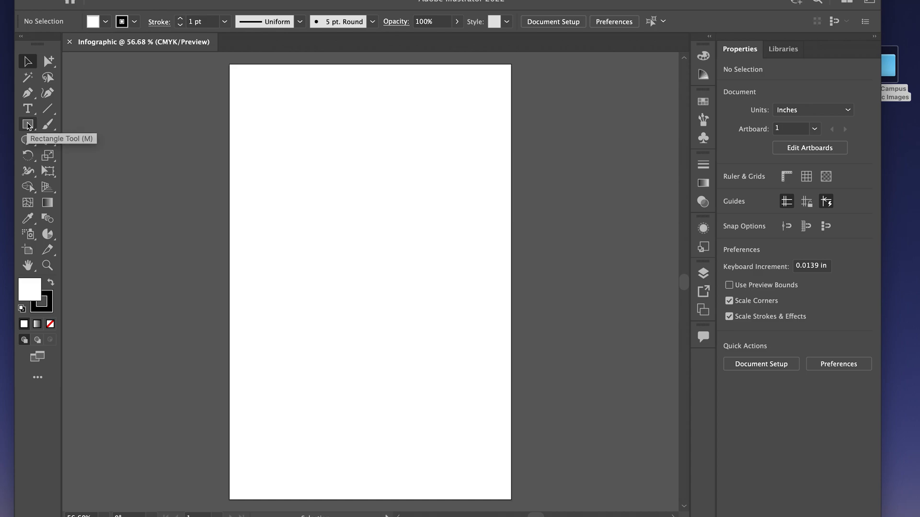
- Create an 11 in by 3 in rectangle and align it with the top edge of the artboard as a header
{"action": "left_click", "coordinate": [28, 126]}
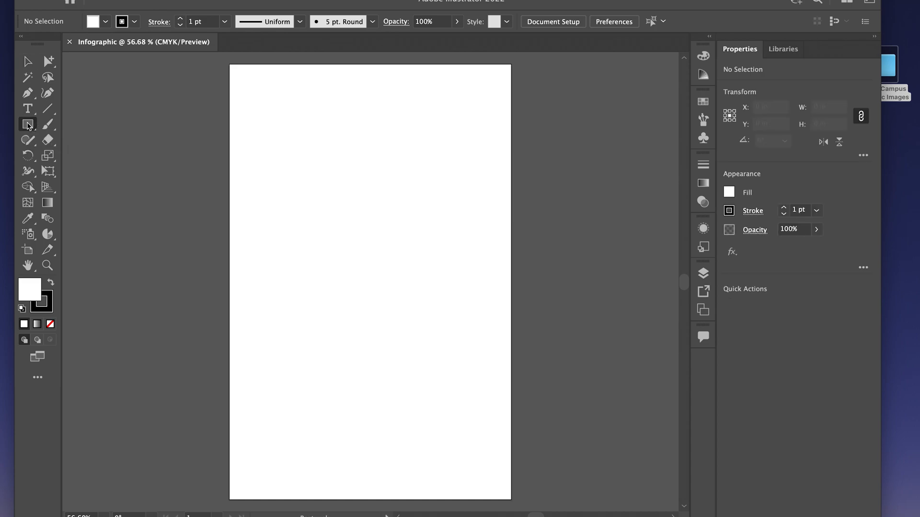
{"action": "left_click", "coordinate": [292, 150]}
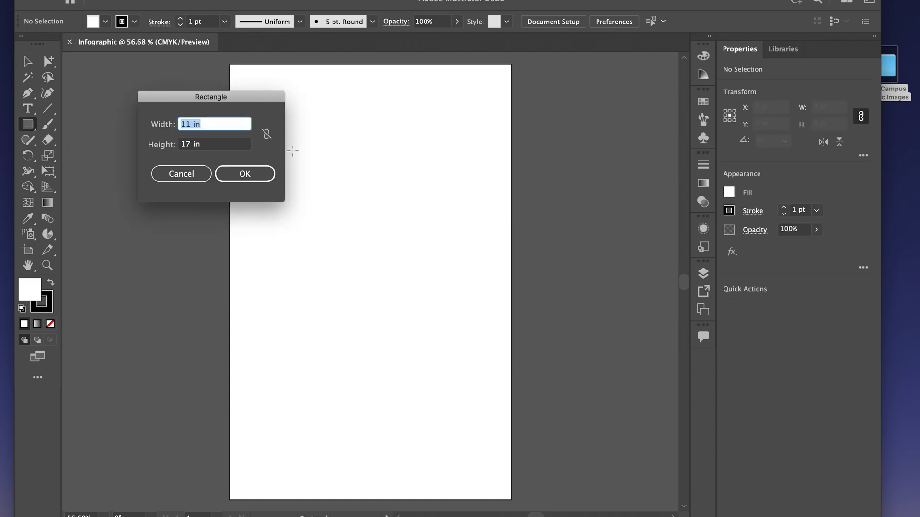
{"action": "double_click", "coordinate": [187, 144]}
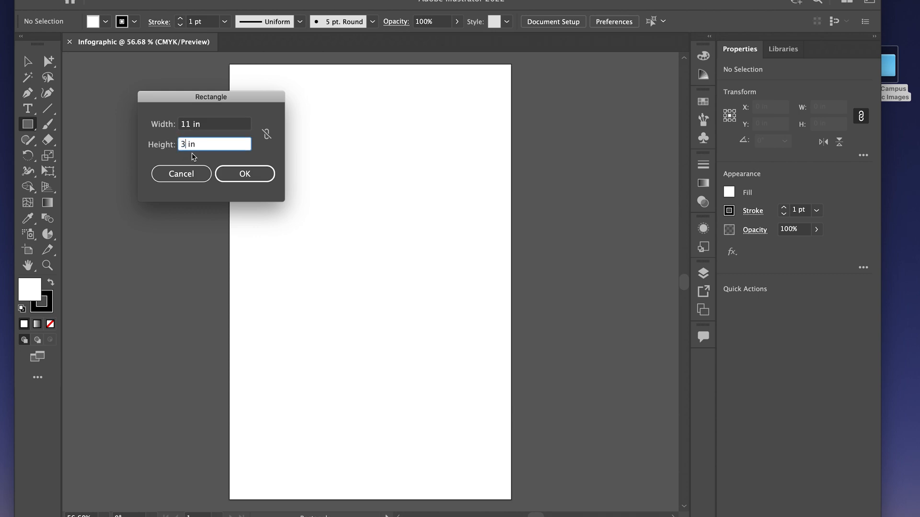
{"action": "left_click", "coordinate": [240, 172]}
{"action": "left_click", "coordinate": [28, 62]}
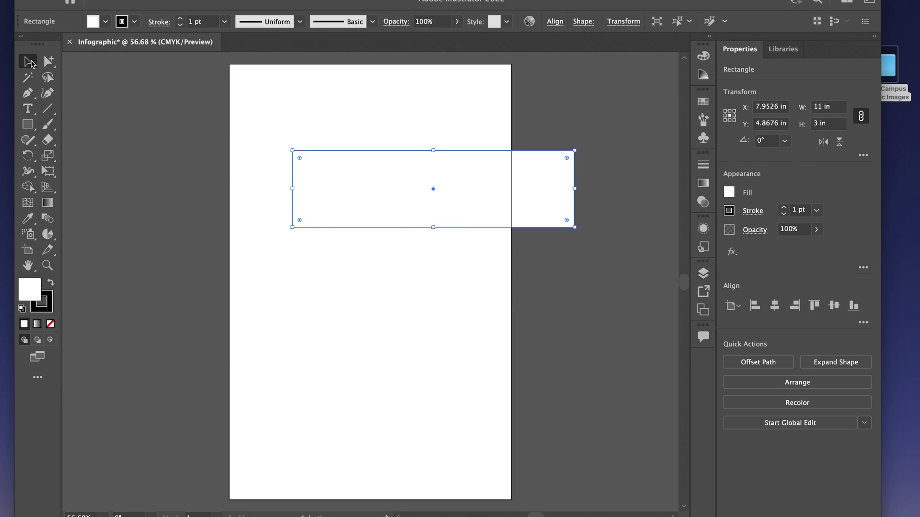
{"action": "left_click_drag", "start_coordinate": [421, 189], "coordinate": [358, 103]}
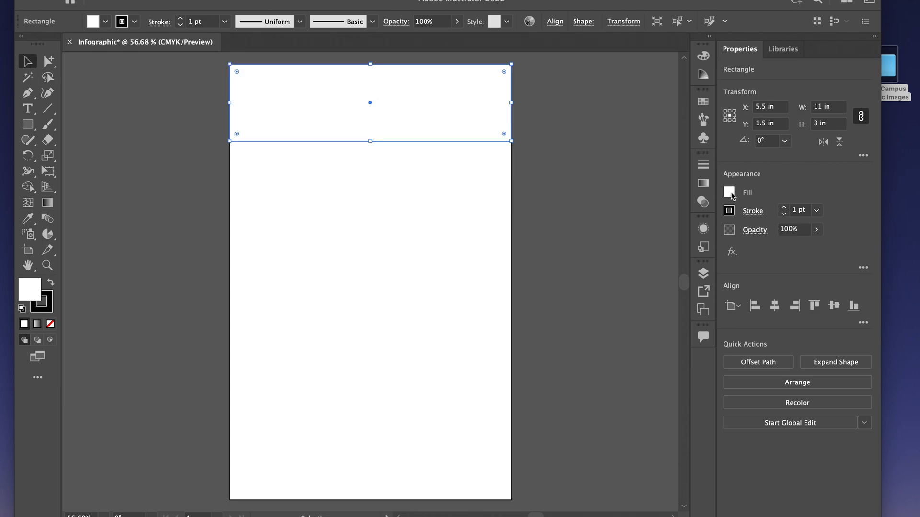
- Give the header rectangle a black fill and no stroke
{"action": "left_click", "coordinate": [729, 193]}
{"action": "left_click", "coordinate": [619, 239]}
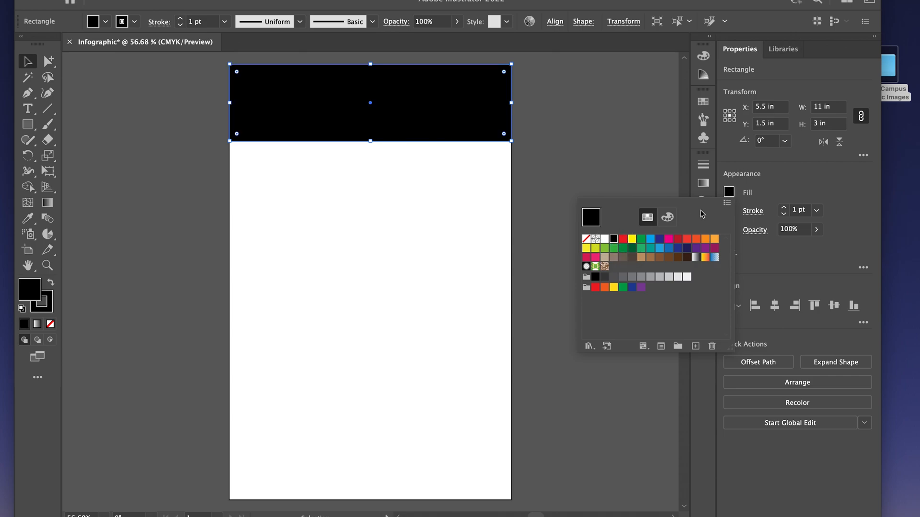
{"action": "left_click", "coordinate": [729, 212]}
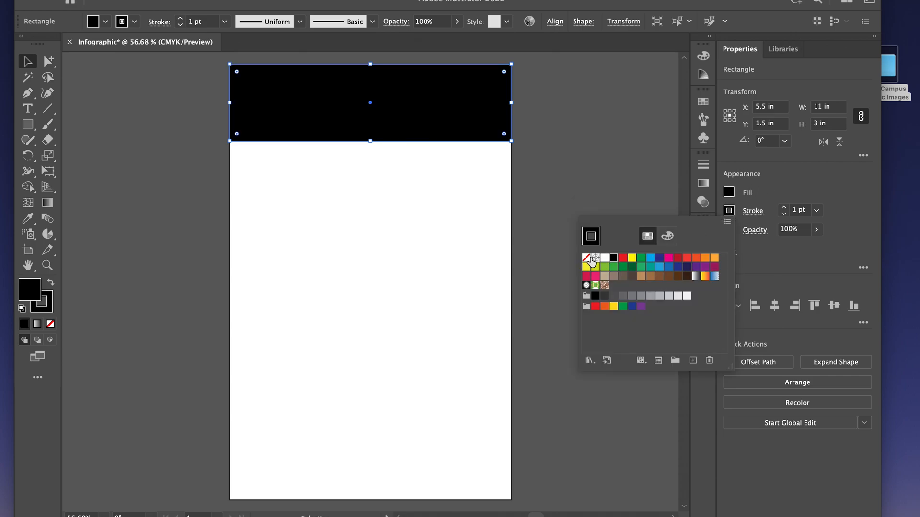
{"action": "left_click", "coordinate": [586, 258]}
{"action": "left_click", "coordinate": [765, 187]}
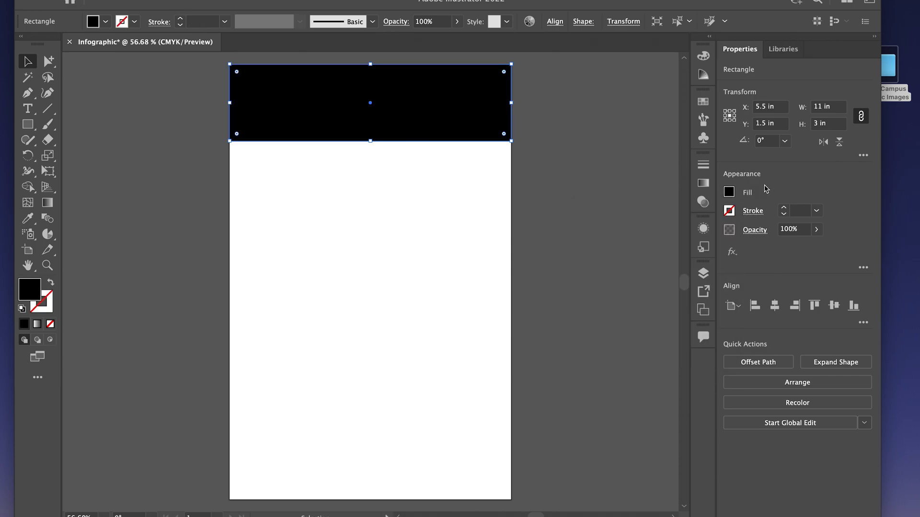
- Create an 11 in by 1 in black rectangle and align it with the bottom edge of the artboard as a footer
{"action": "key", "text": "m"}
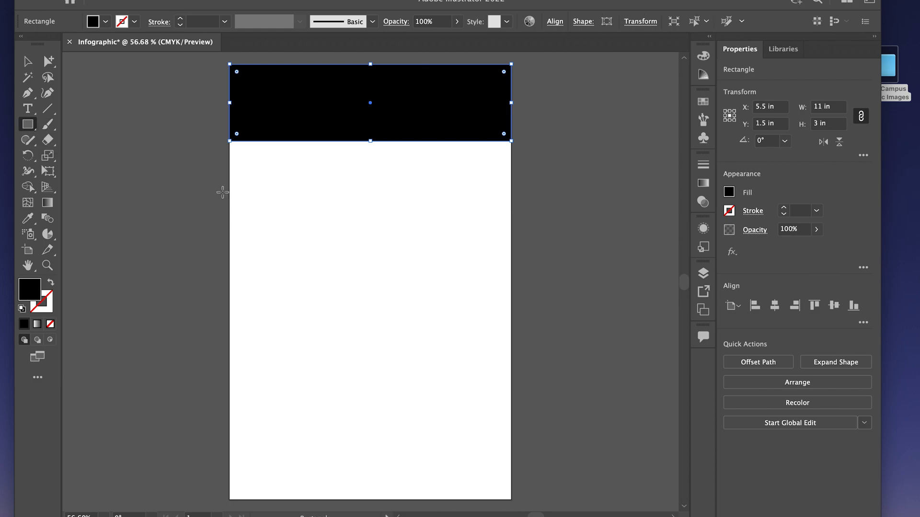
{"action": "left_click", "coordinate": [313, 255]}
{"action": "double_click", "coordinate": [185, 150]}
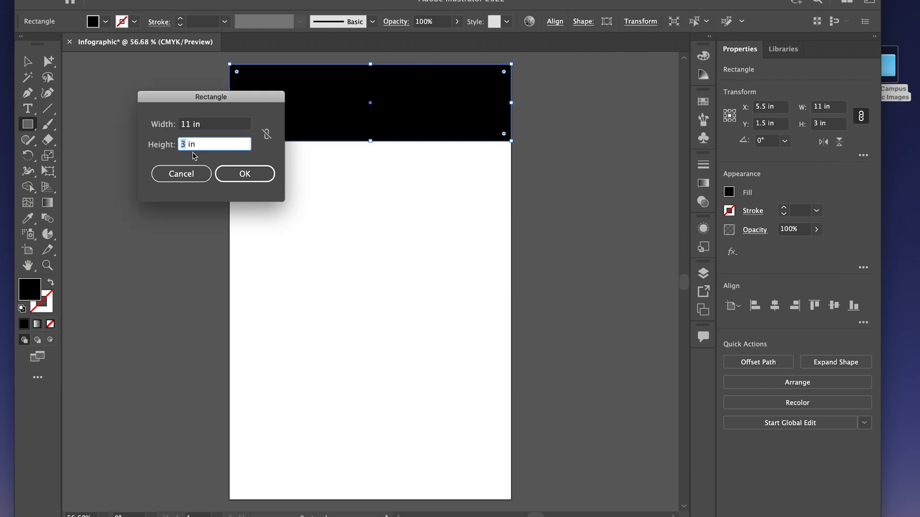
{"action": "type", "text": "1"}
{"action": "key", "text": "Return"}
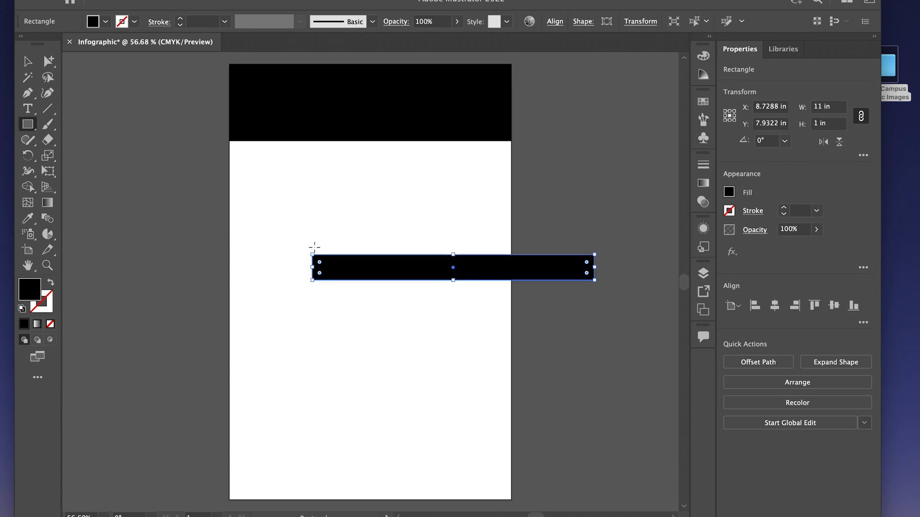
{"action": "left_click", "coordinate": [28, 61]}
{"action": "left_click_drag", "start_coordinate": [416, 267], "coordinate": [333, 488]}
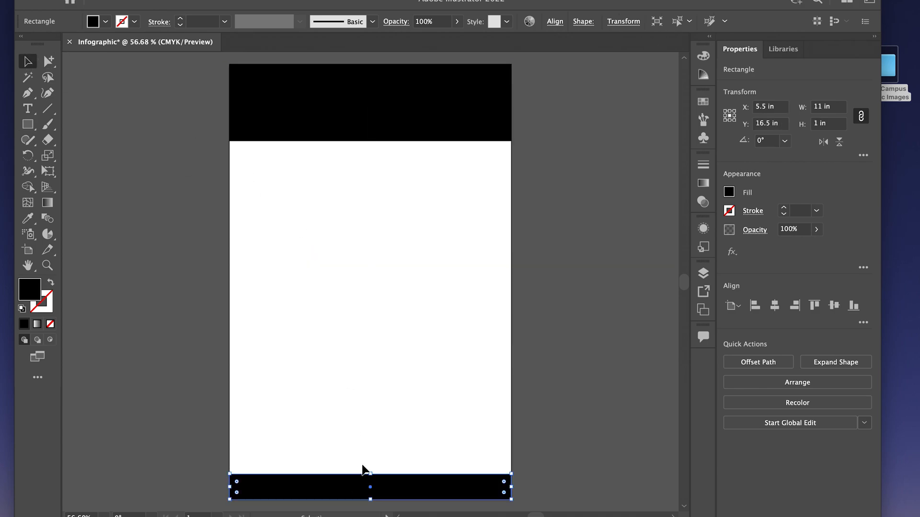
{"action": "left_click", "coordinate": [526, 381]}
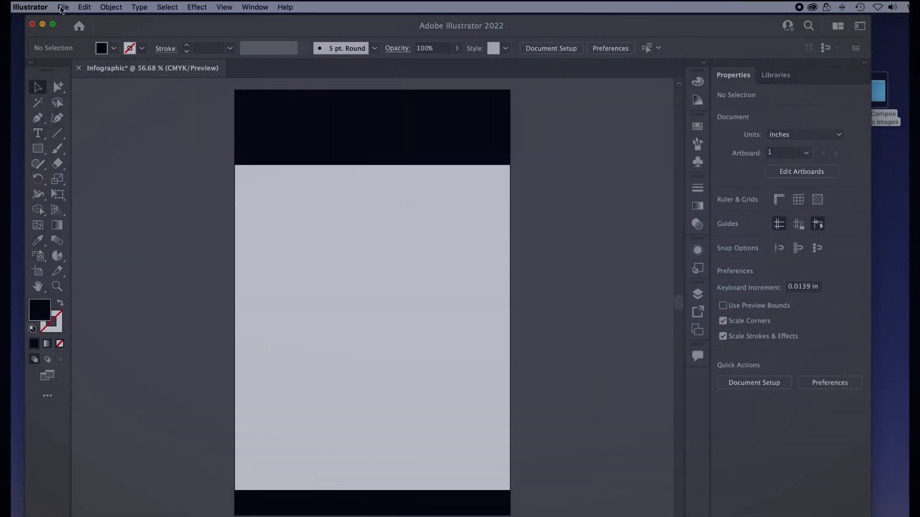
- Place 01 Header Logo.png in the black header and center it horizontally on the artboard
{"action": "left_click", "coordinate": [62, 8]}
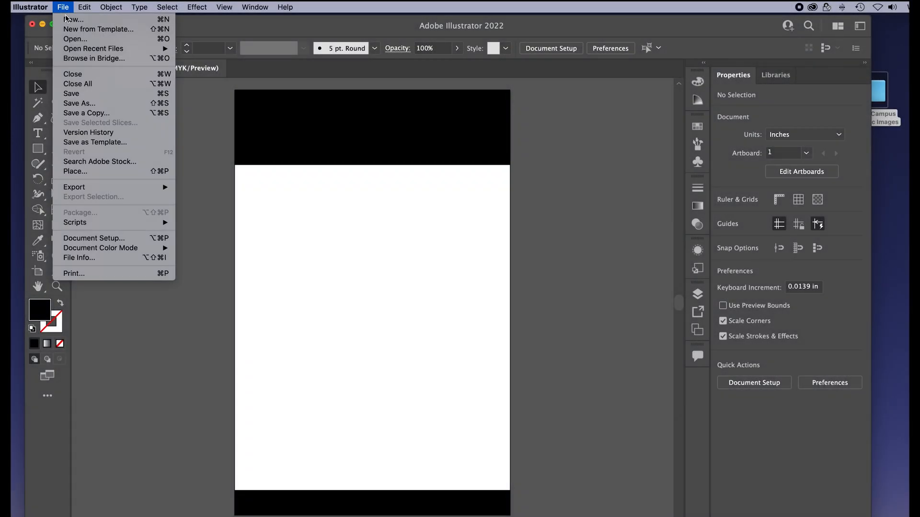
{"action": "left_click", "coordinate": [106, 172]}
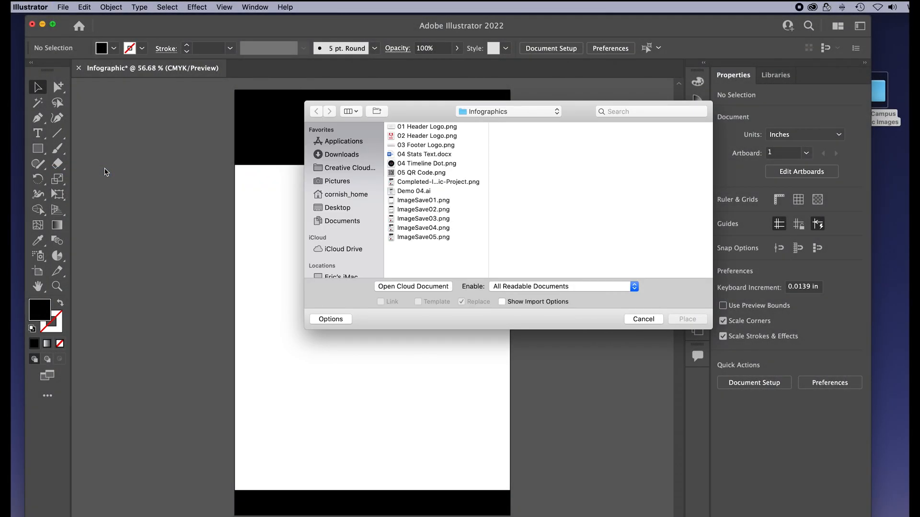
{"action": "left_click", "coordinate": [416, 127]}
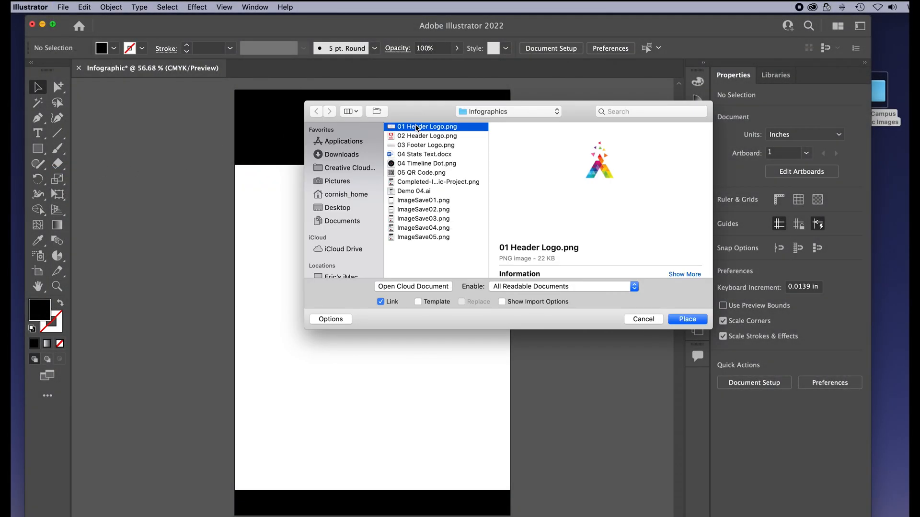
{"action": "left_click", "coordinate": [685, 319]}
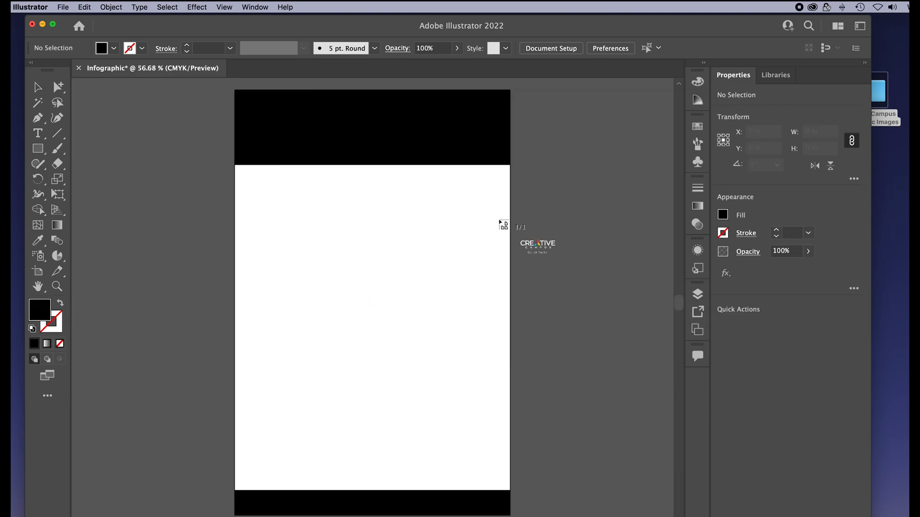
{"action": "left_click_drag", "start_coordinate": [263, 95], "coordinate": [412, 163]}
{"action": "left_click_drag", "start_coordinate": [337, 122], "coordinate": [372, 123]}
{"action": "left_click", "coordinate": [395, 183]}
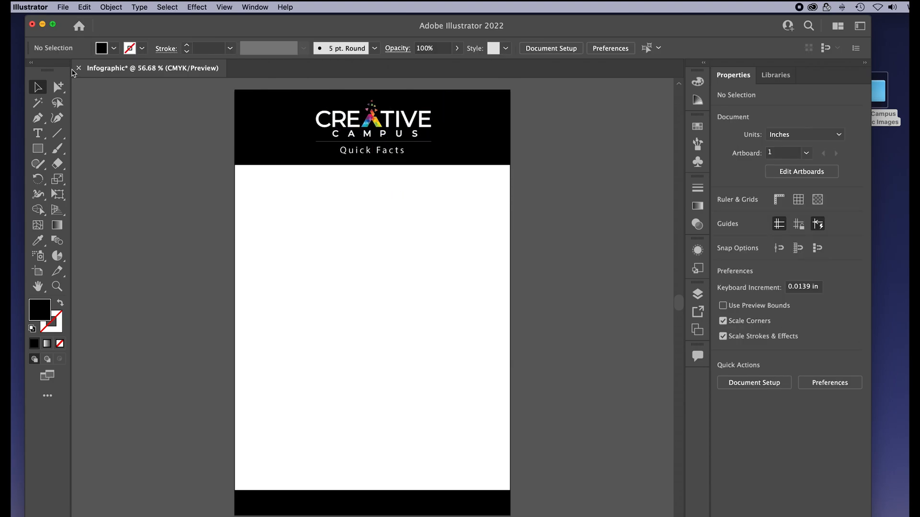
- Place 02 Header Logo.png at a small size in the upper-left corner of the black header
{"action": "left_click", "coordinate": [64, 7]}
{"action": "left_click", "coordinate": [77, 172]}
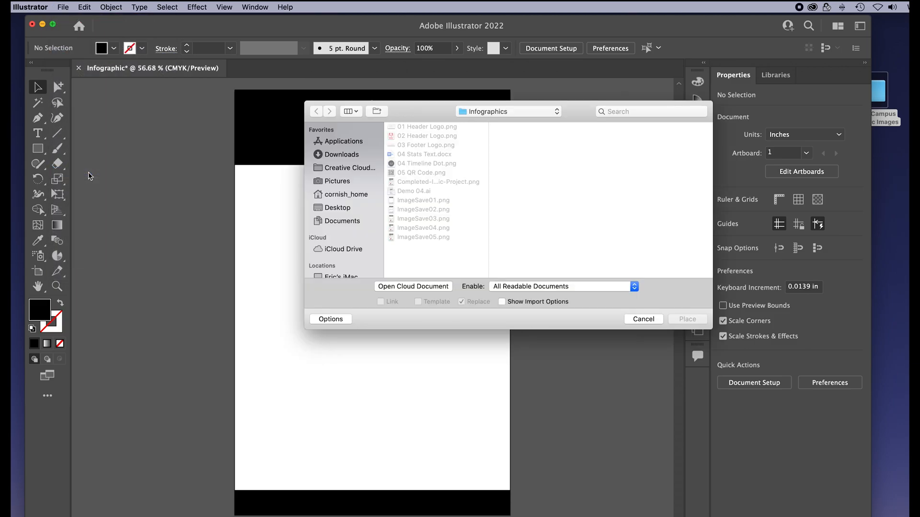
{"action": "left_click", "coordinate": [417, 137]}
{"action": "left_click", "coordinate": [687, 319]}
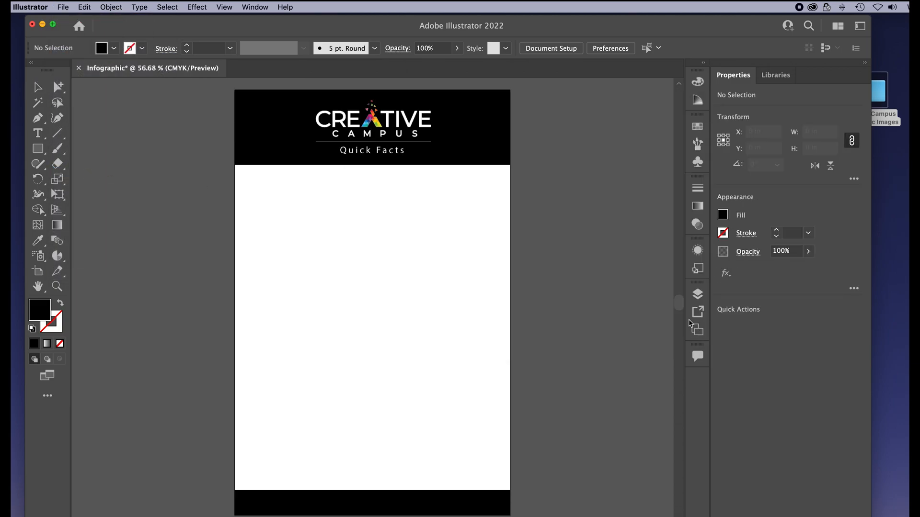
{"action": "mouse_move", "coordinate": [265, 119]}
{"action": "left_mouse_down"}
{"action": "mouse_move", "coordinate": [275, 130]}
{"action": "mouse_move", "coordinate": [257, 115]}
{"action": "left_mouse_up"}
{"action": "left_click", "coordinate": [277, 199]}
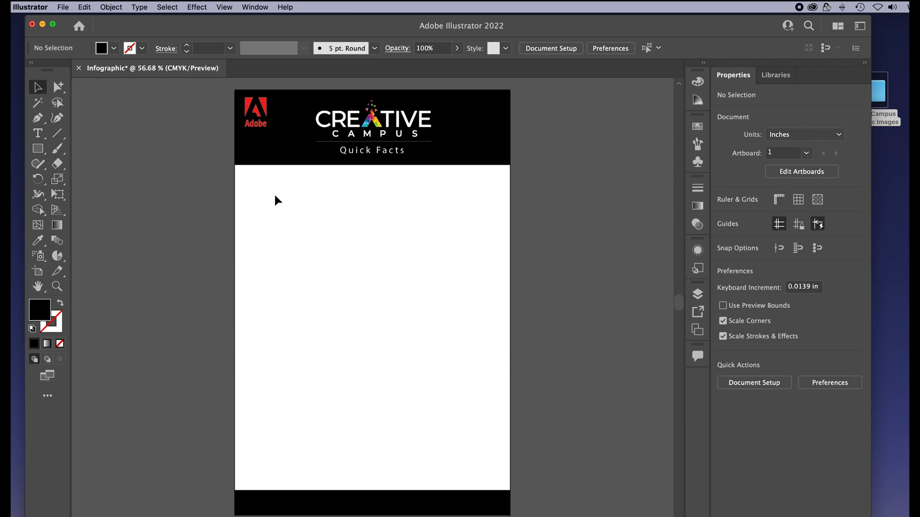
- Place 03 Footer Logo.png and center it in the black footer bar
{"action": "left_click", "coordinate": [62, 7]}
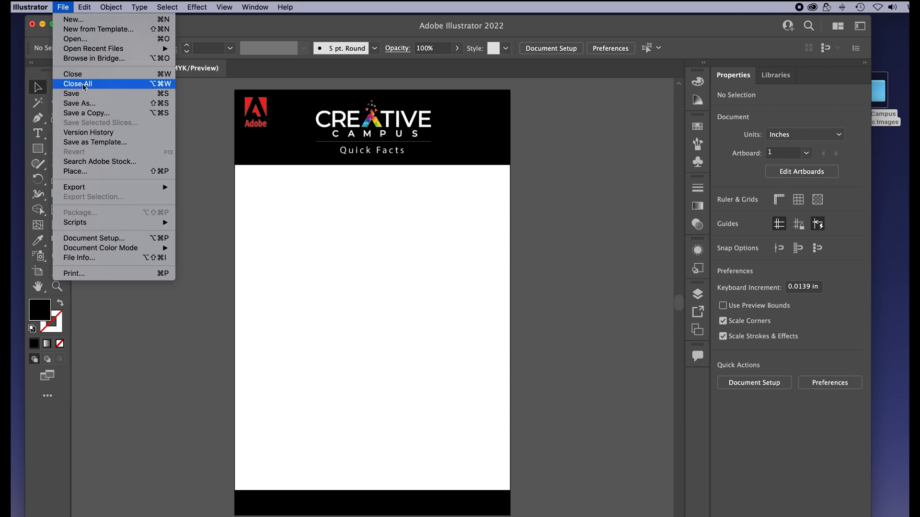
{"action": "left_click", "coordinate": [96, 171]}
{"action": "left_click", "coordinate": [416, 146]}
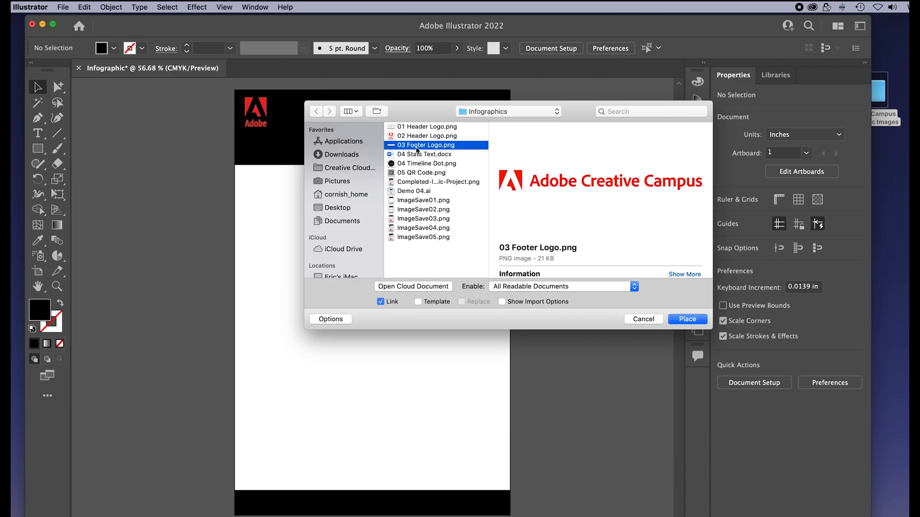
{"action": "left_click", "coordinate": [690, 322]}
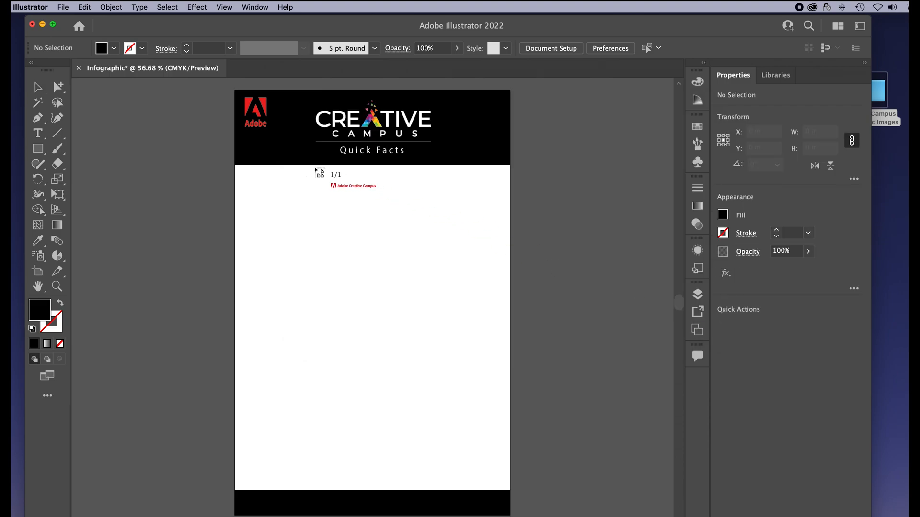
{"action": "left_click_drag", "start_coordinate": [316, 168], "coordinate": [435, 202]}
{"action": "left_click_drag", "start_coordinate": [386, 178], "coordinate": [386, 503]}
{"action": "left_click", "coordinate": [557, 453]}
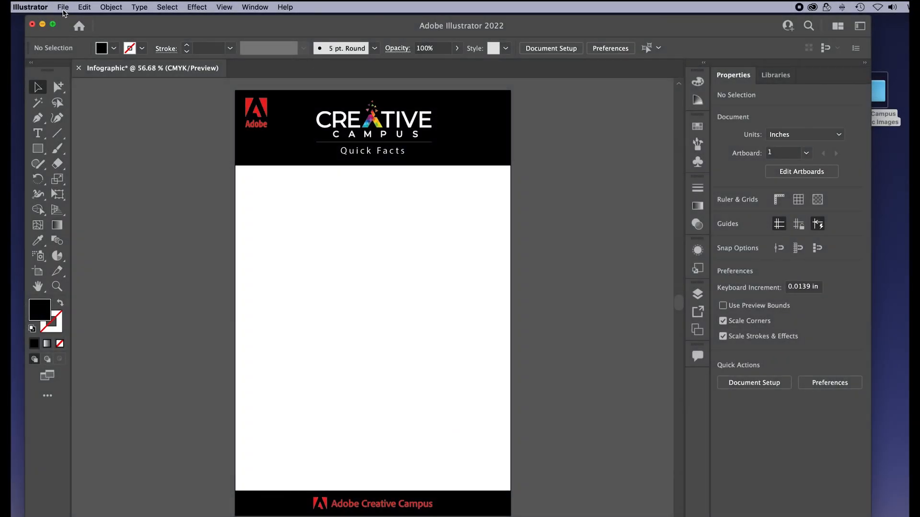
- Place 05 QR Code.png in the lower-right corner of the white area, just above the black footer
{"action": "left_click", "coordinate": [63, 8]}
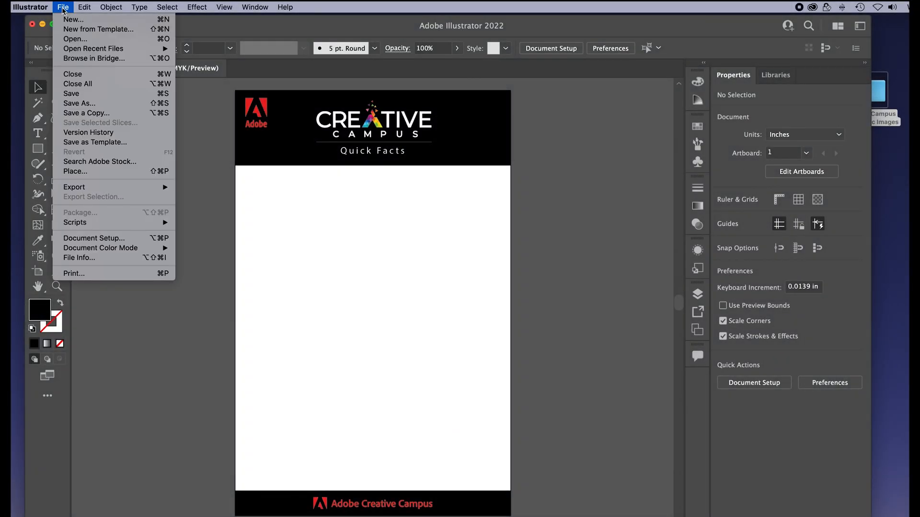
{"action": "left_click", "coordinate": [101, 172]}
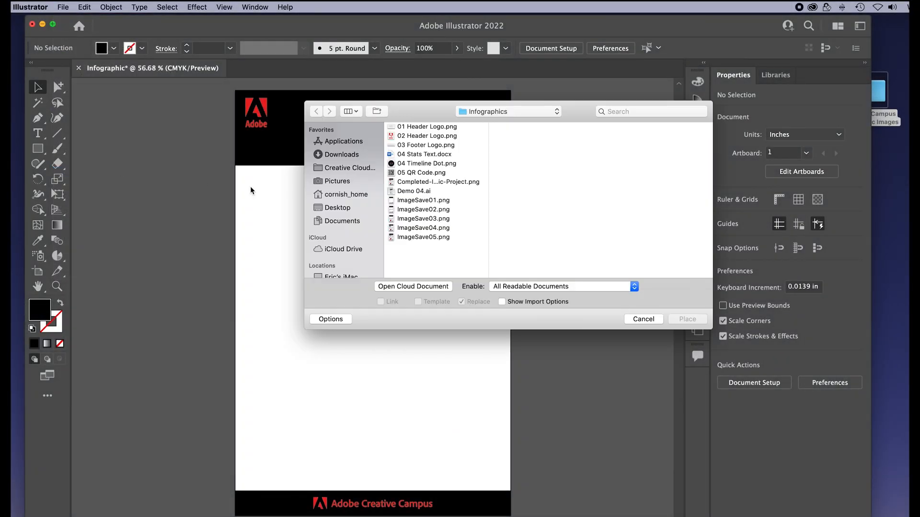
{"action": "left_click", "coordinate": [408, 173]}
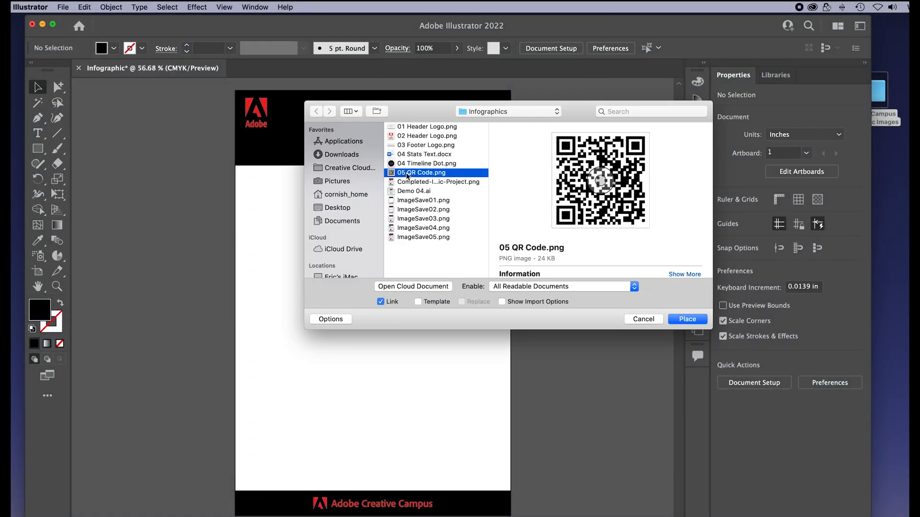
{"action": "left_click", "coordinate": [687, 319]}
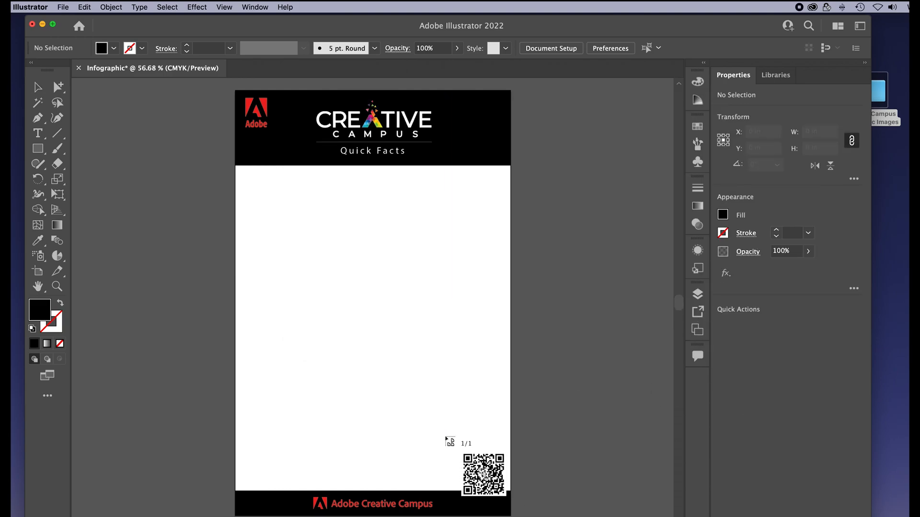
{"action": "left_click", "coordinate": [446, 437]}
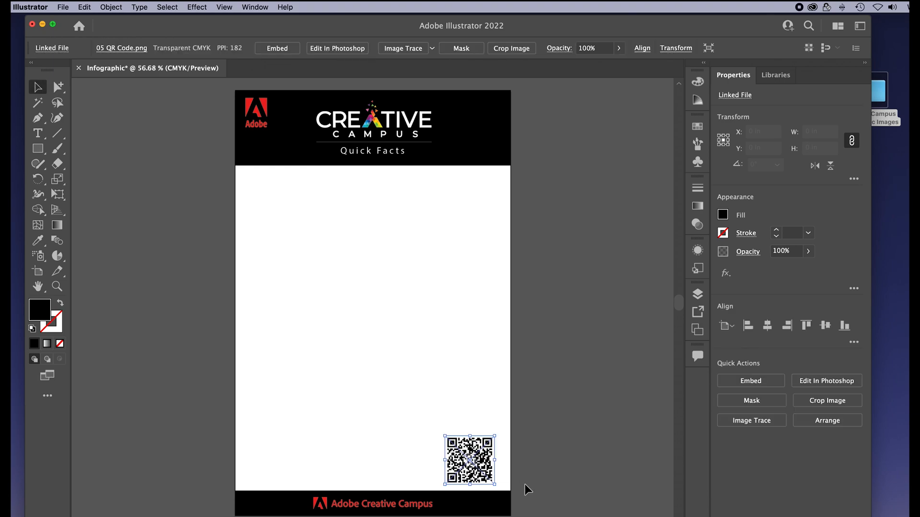
{"action": "left_click_drag", "start_coordinate": [493, 473], "coordinate": [495, 470]}
- Add the label "Sources:" in bold 24 pt Myriad Pro and position it directly left of the QR code
{"action": "left_click", "coordinate": [38, 134]}
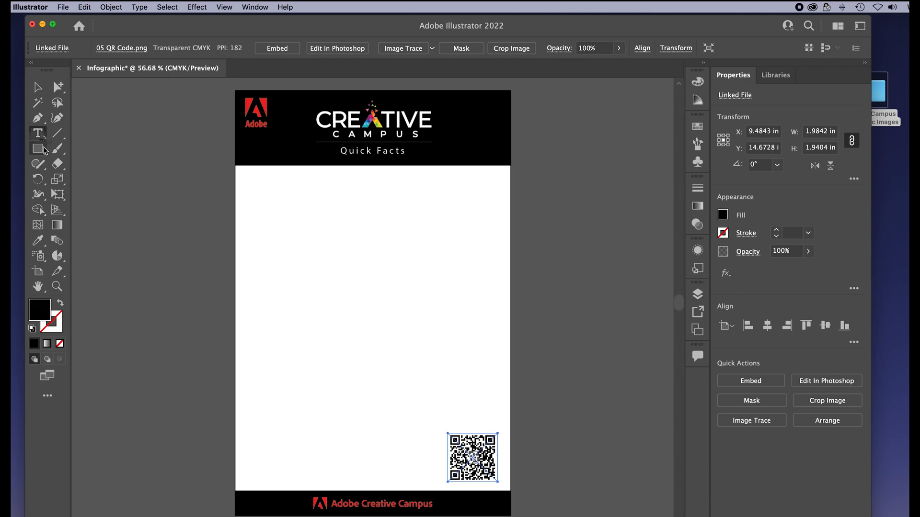
{"action": "left_click", "coordinate": [312, 264]}
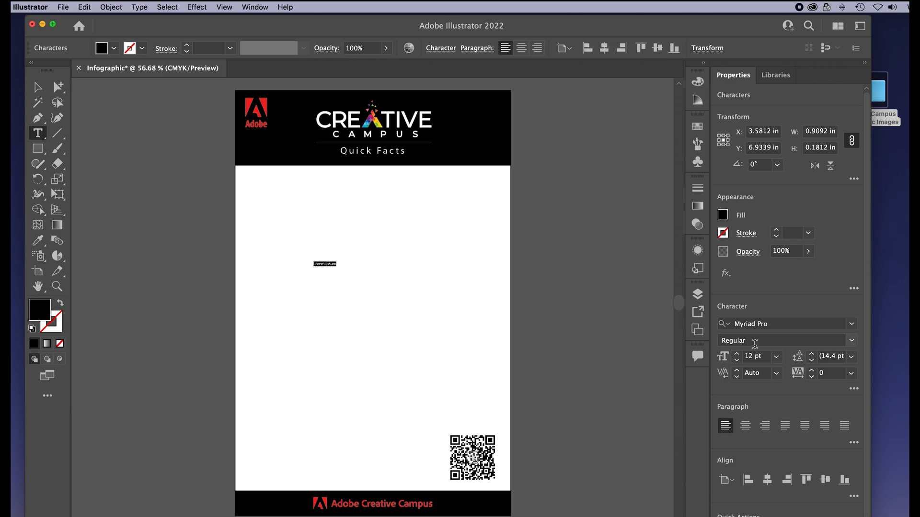
{"action": "left_click", "coordinate": [776, 357]}
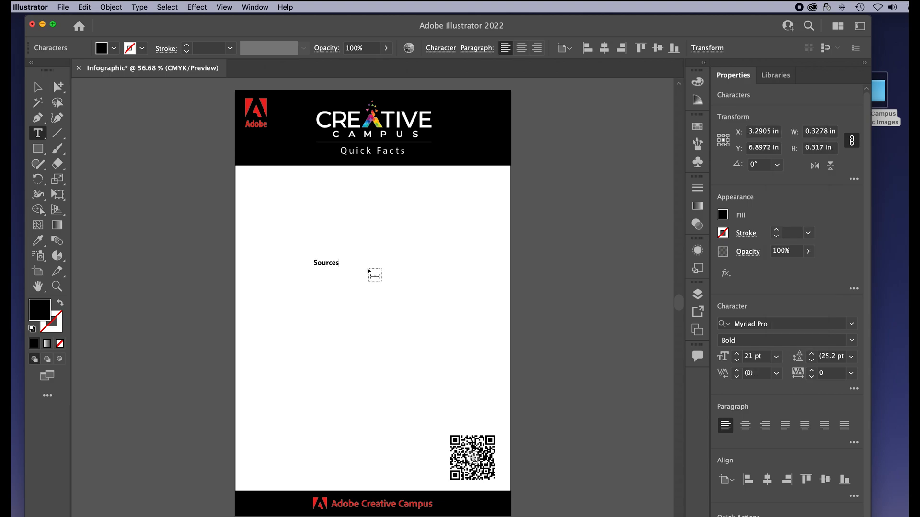
{"action": "left_click", "coordinate": [38, 87]}
{"action": "left_click_drag", "start_coordinate": [326, 269], "coordinate": [423, 458]}
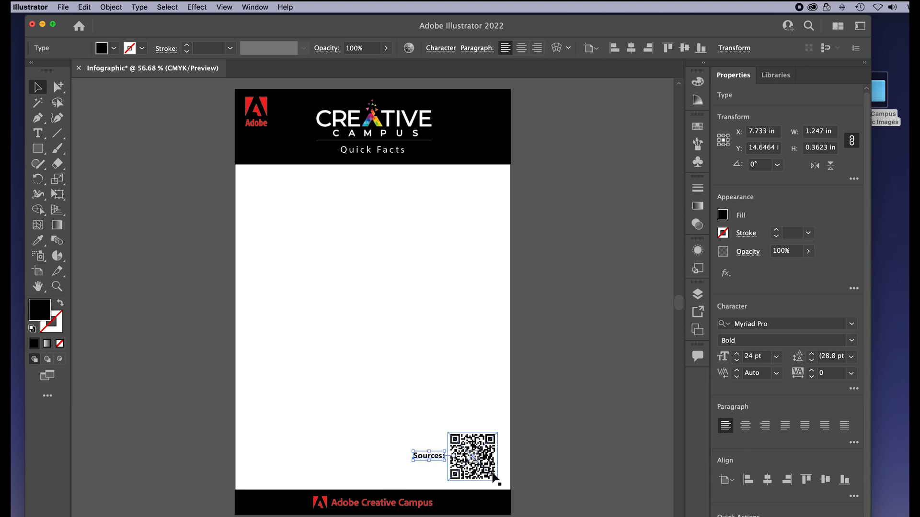
{"action": "left_click", "coordinate": [506, 464]}
- Save the document on the computer as Infographic.ai in Adobe Illustrator format, in the Creative Campus 2022 folder
{"action": "left_click", "coordinate": [63, 7]}
{"action": "left_click", "coordinate": [64, 7]}
{"action": "left_click", "coordinate": [64, 7]}
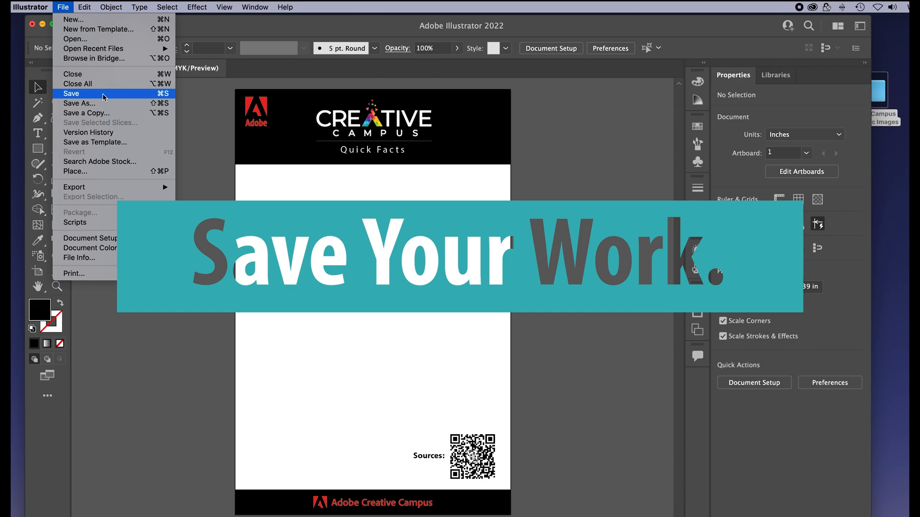
{"action": "left_click", "coordinate": [103, 95]}
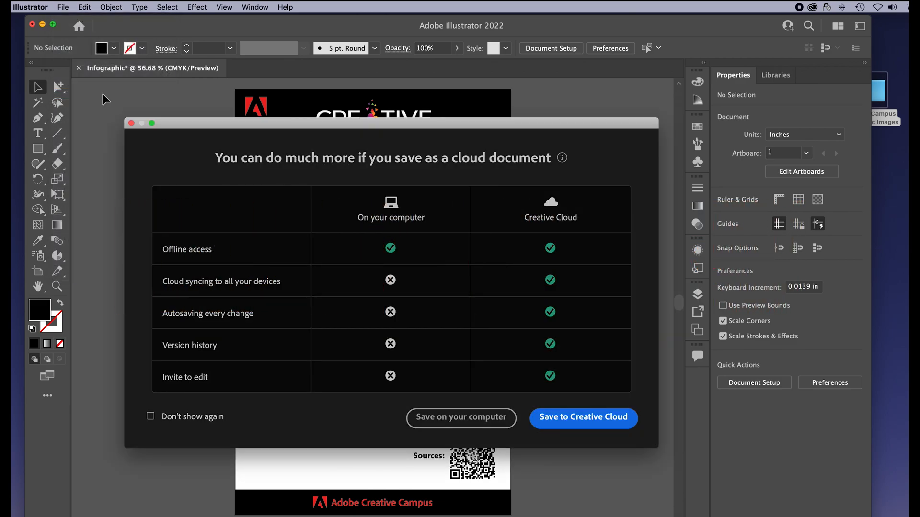
{"action": "left_click", "coordinate": [461, 419]}
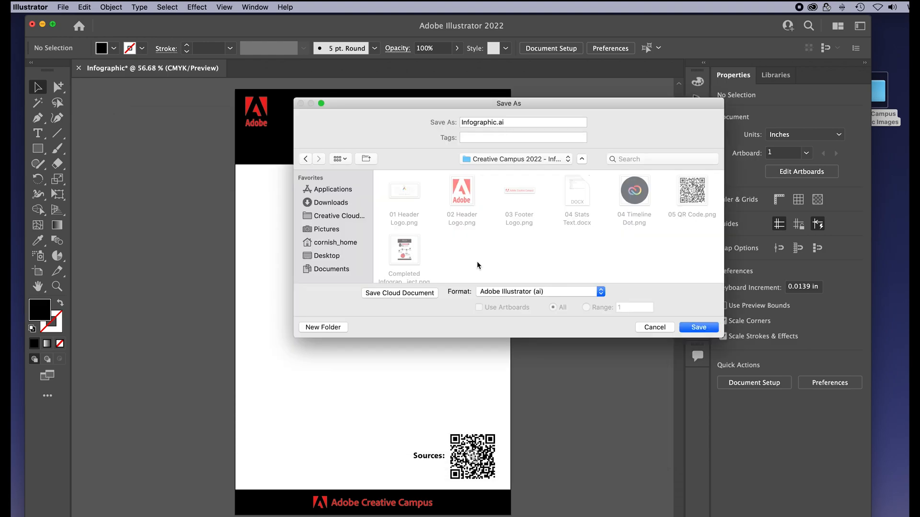
{"action": "left_click", "coordinate": [702, 327]}
{"action": "left_click", "coordinate": [359, 238]}
{"action": "left_click", "coordinate": [599, 482]}
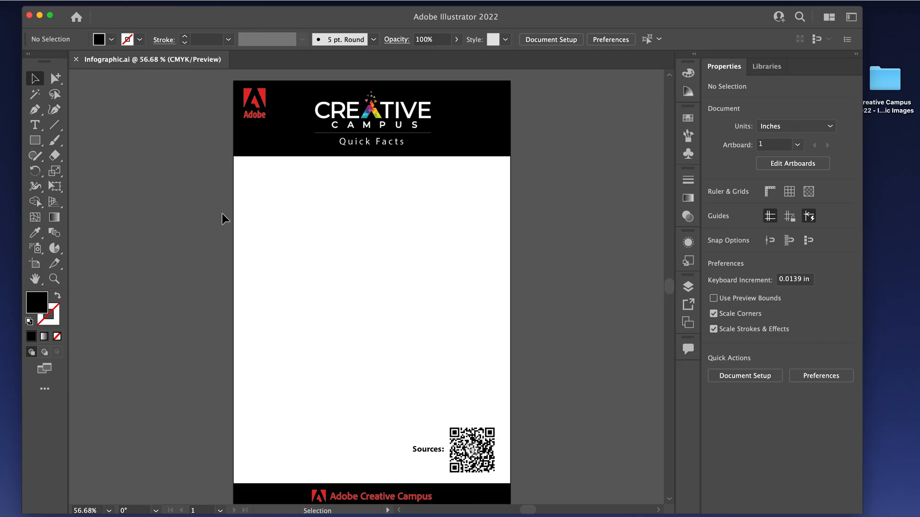
- Create a straight line segment 9 in long at a 10° angle in the white area
{"action": "left_click", "coordinate": [54, 124]}
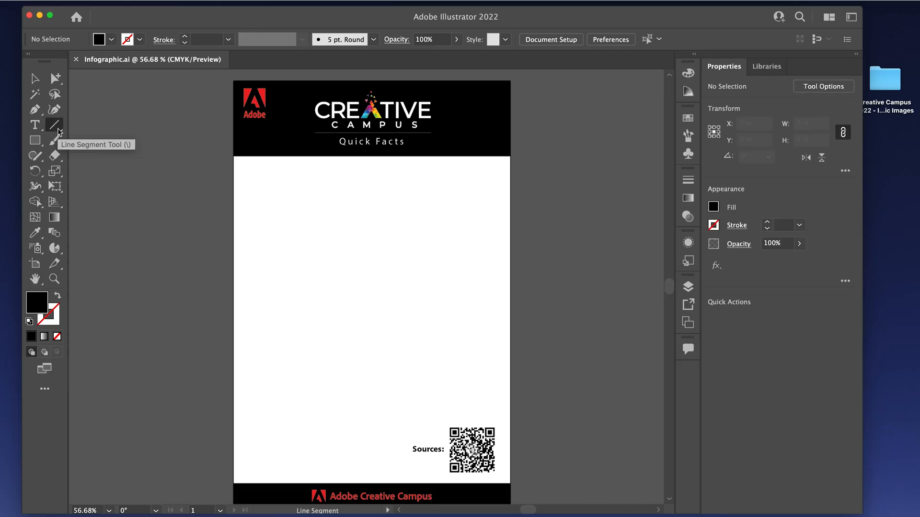
{"action": "left_click", "coordinate": [357, 282]}
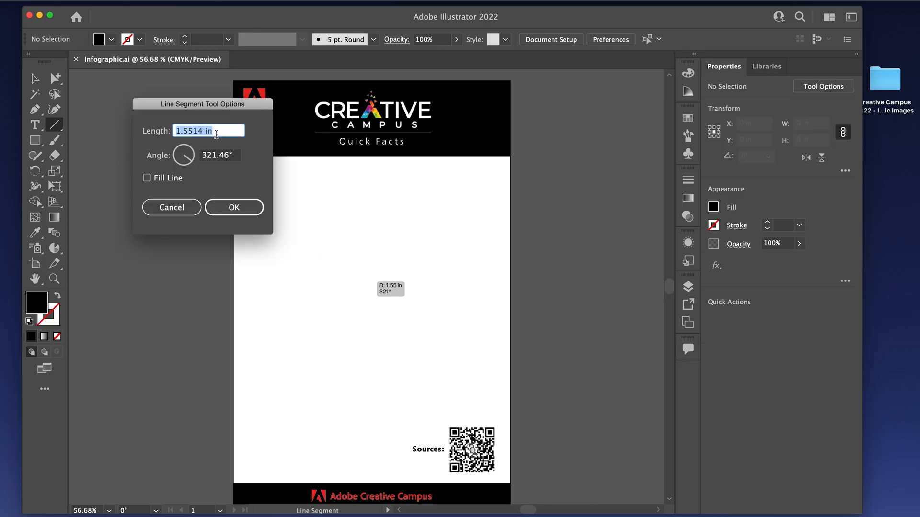
{"action": "type", "text": "9"}
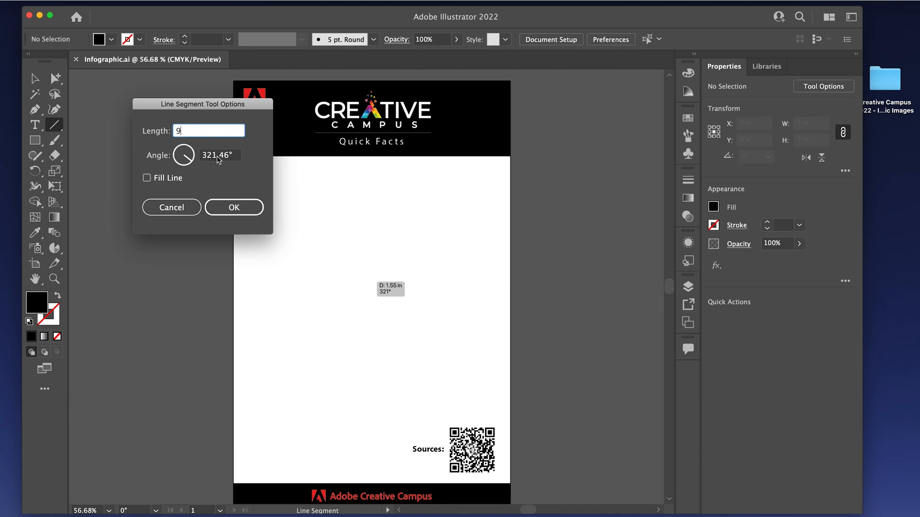
{"action": "left_click", "coordinate": [217, 156]}
{"action": "type", "text": "10"}
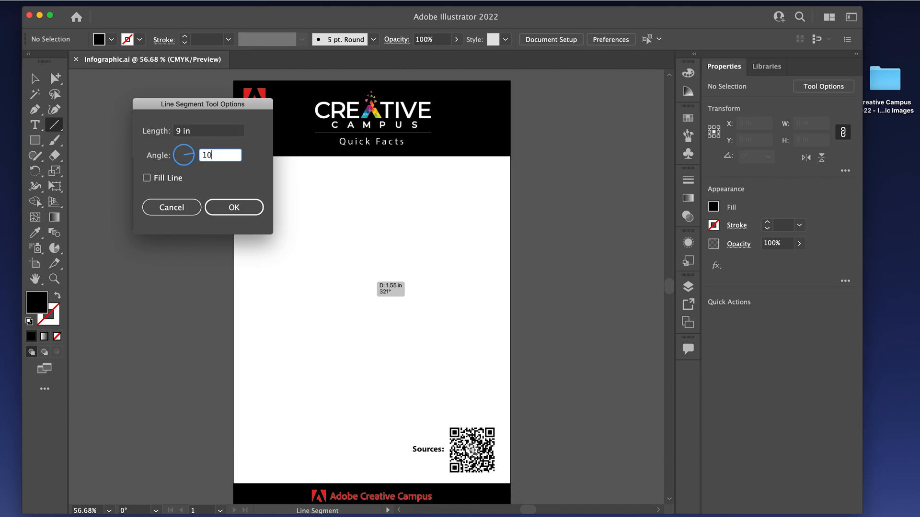
{"action": "left_click", "coordinate": [230, 206]}
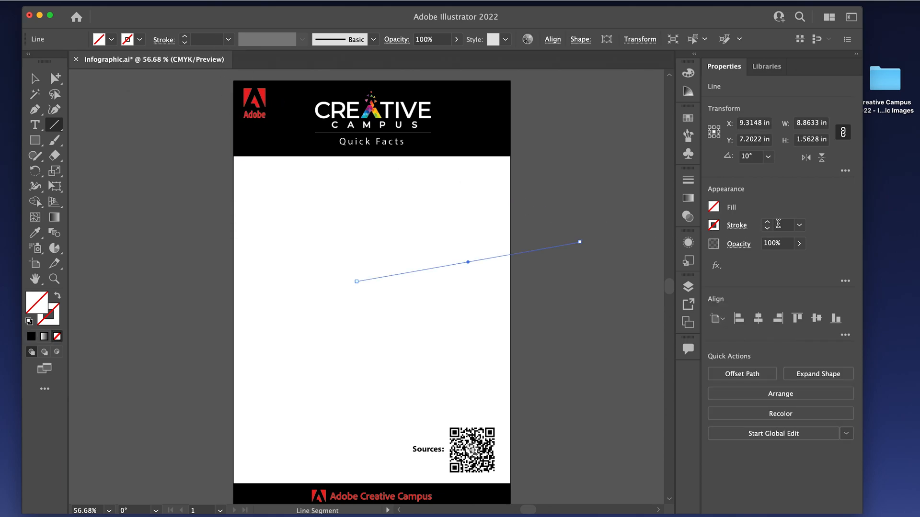
- Give the line a 10 pt stroke and move it to the horizontal center of the artboard
{"action": "left_click", "coordinate": [799, 225]}
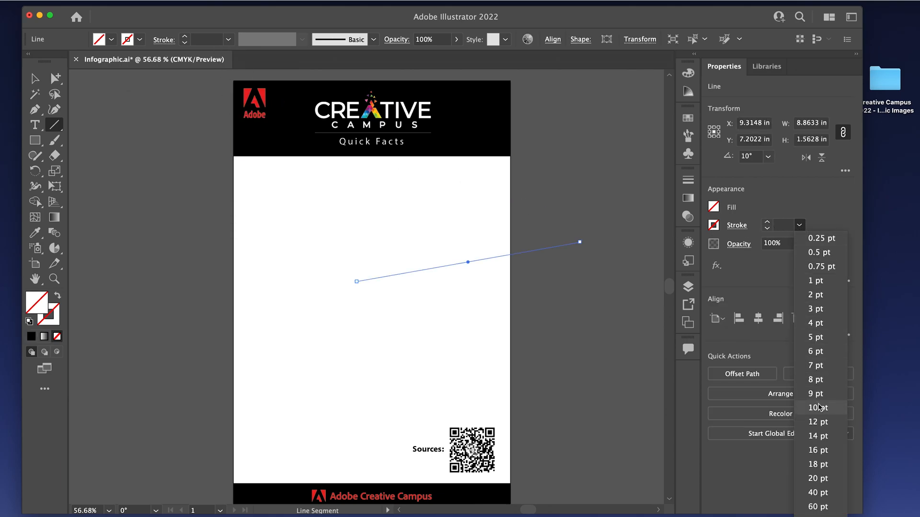
{"action": "left_click", "coordinate": [821, 408]}
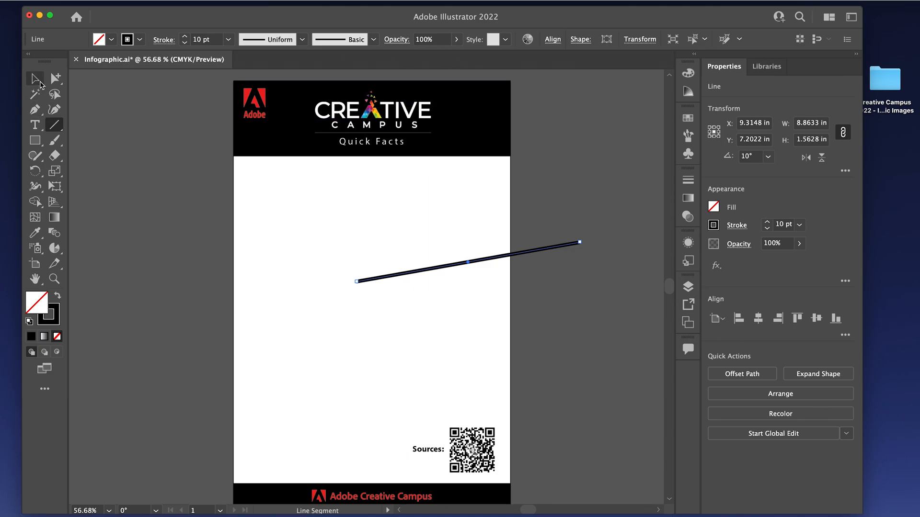
{"action": "left_click", "coordinate": [36, 79]}
{"action": "left_click_drag", "start_coordinate": [499, 255], "coordinate": [406, 288]}
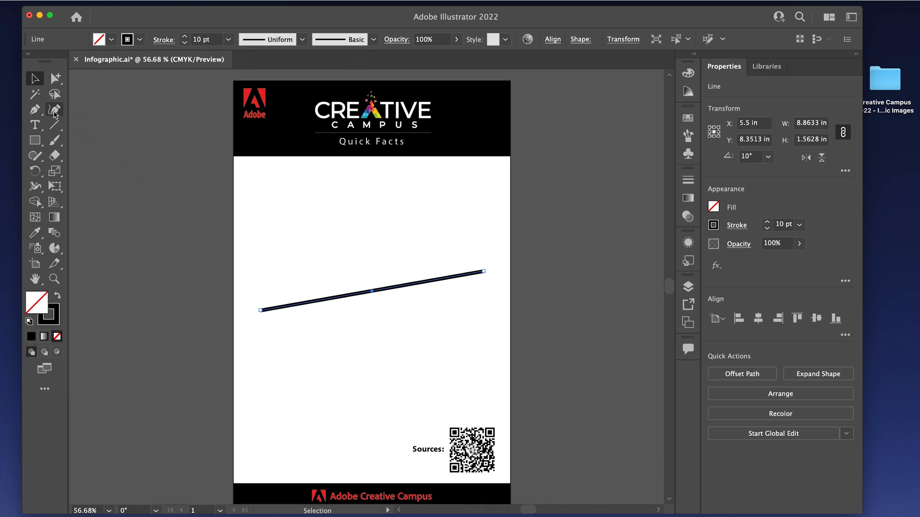
- Add two curvature points to the line, pulling the left one up and the right one down into an S-shaped wave
{"action": "left_click", "coordinate": [54, 109]}
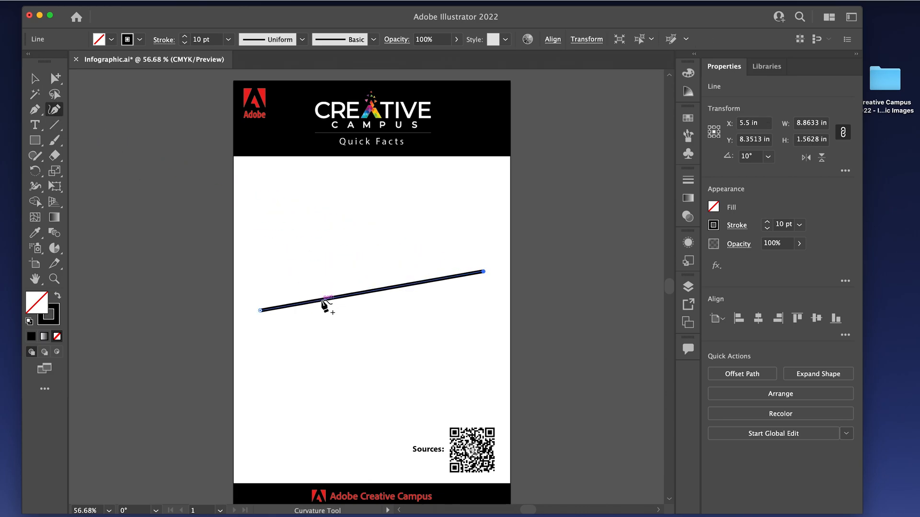
{"action": "left_click", "coordinate": [322, 300]}
{"action": "left_click", "coordinate": [420, 282]}
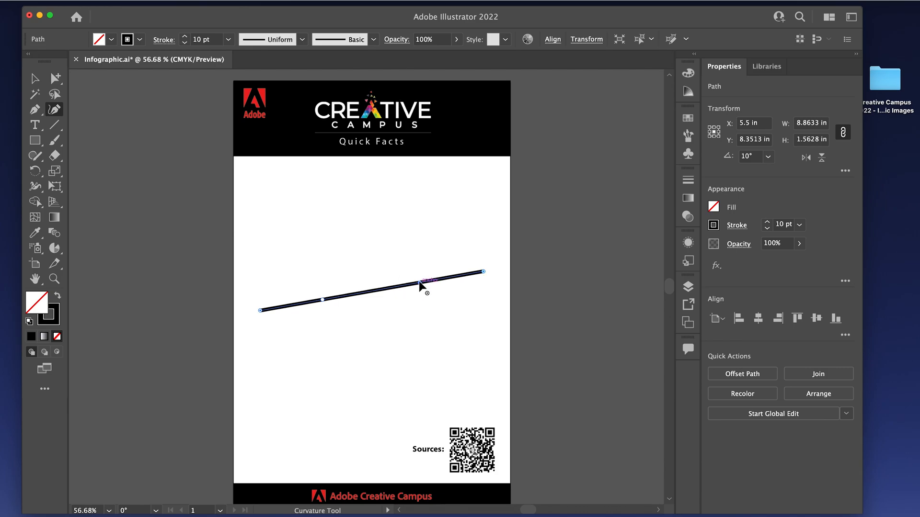
{"action": "left_click_drag", "start_coordinate": [324, 300], "coordinate": [320, 278]}
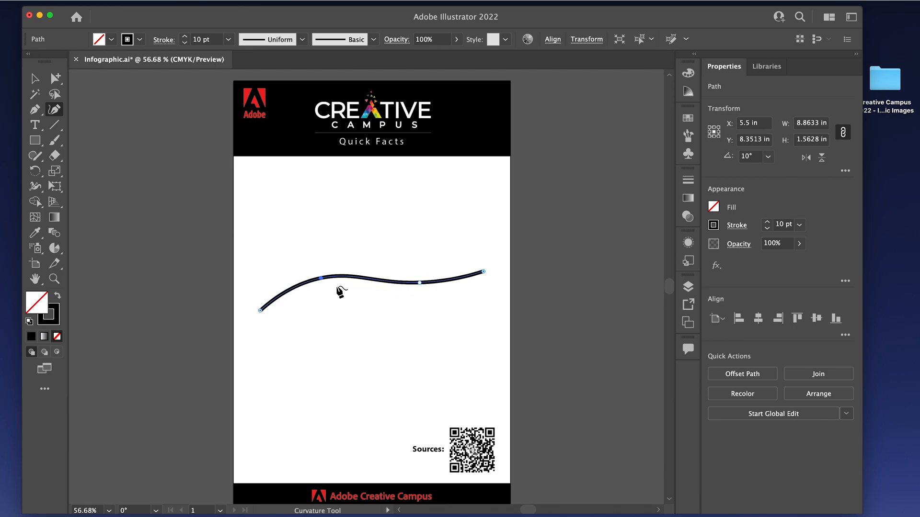
{"action": "left_click_drag", "start_coordinate": [419, 283], "coordinate": [422, 298]}
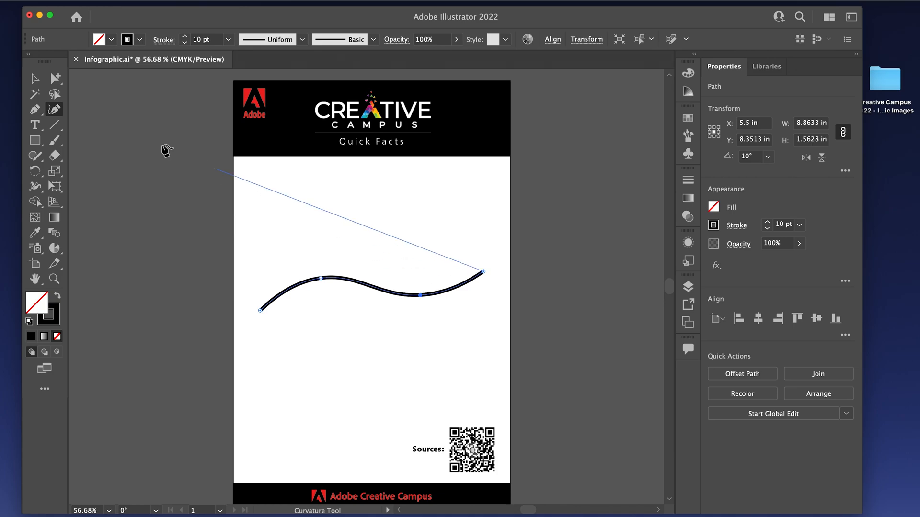
{"action": "key", "text": "v"}
{"action": "left_click", "coordinate": [203, 200]}
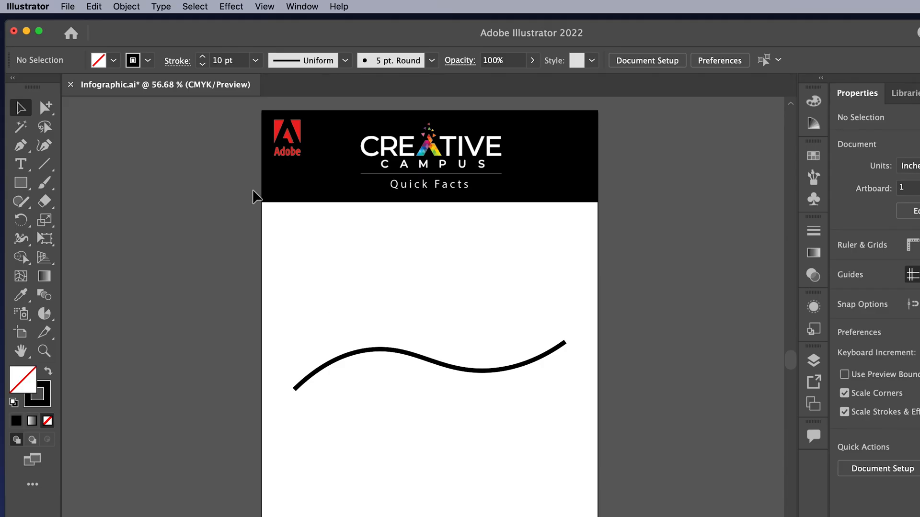
- Place 04 Timeline Dot.png at a small size over the left end of the wavy line
{"action": "left_click", "coordinate": [67, 6]}
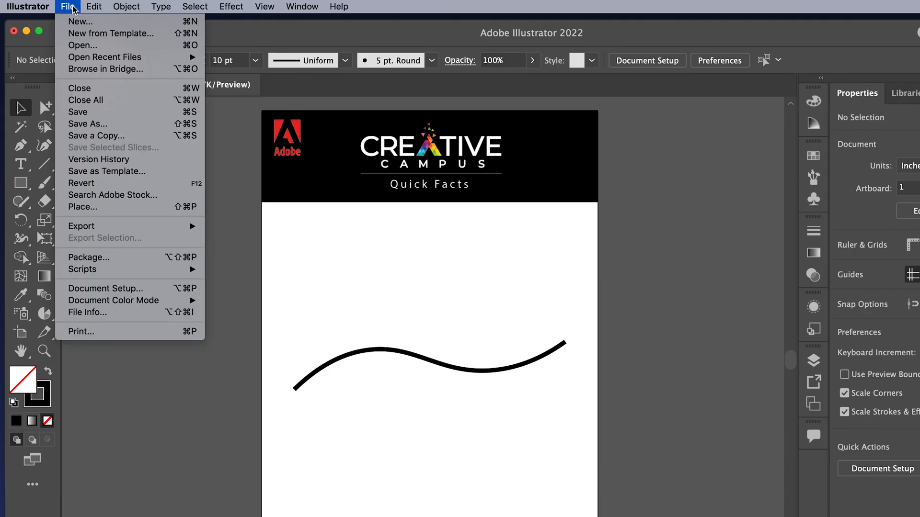
{"action": "left_click", "coordinate": [119, 209]}
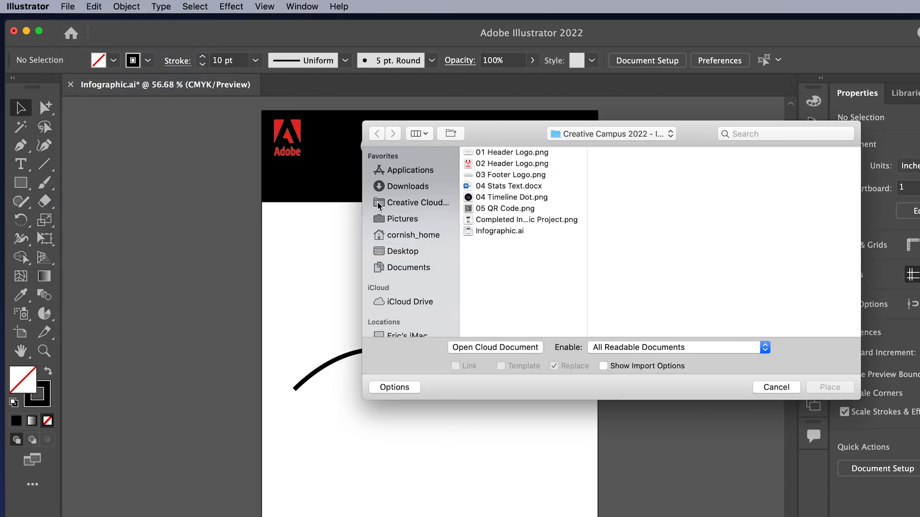
{"action": "left_click", "coordinate": [501, 197]}
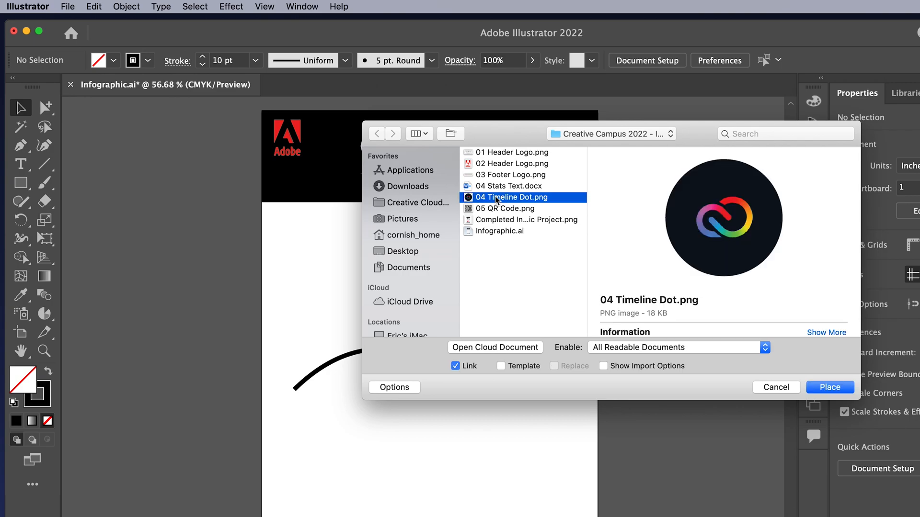
{"action": "left_click", "coordinate": [830, 387]}
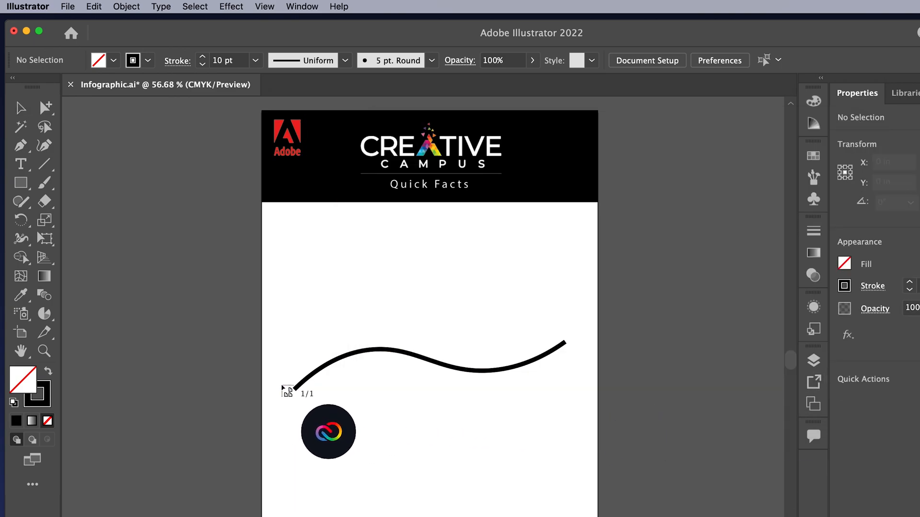
{"action": "left_click_drag", "start_coordinate": [277, 375], "coordinate": [311, 407]}
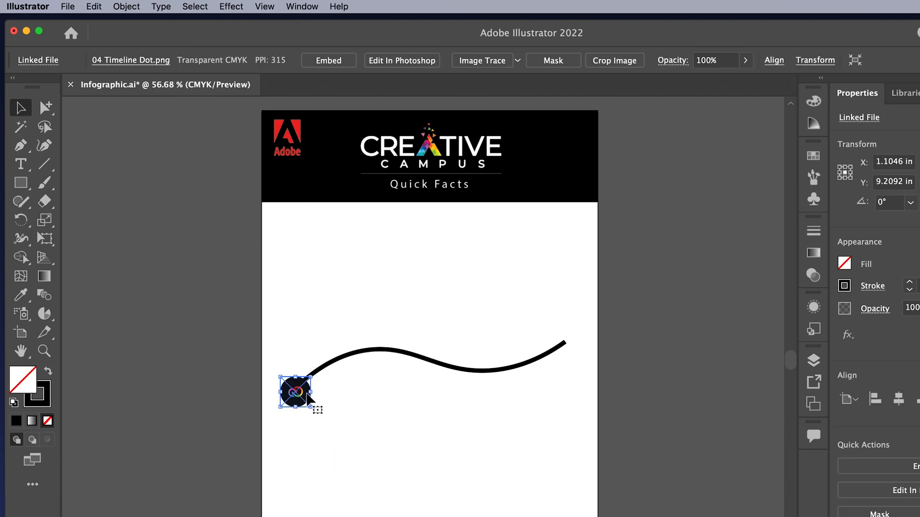
- Copy the timeline dot and paste a duplicate, positioning it on the crest of the wavy line
{"action": "left_click", "coordinate": [91, 6]}
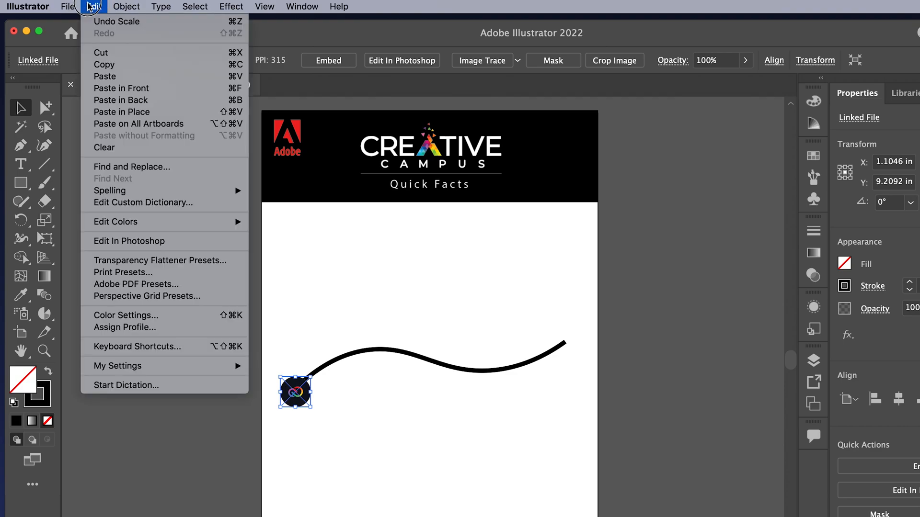
{"action": "left_click", "coordinate": [113, 65]}
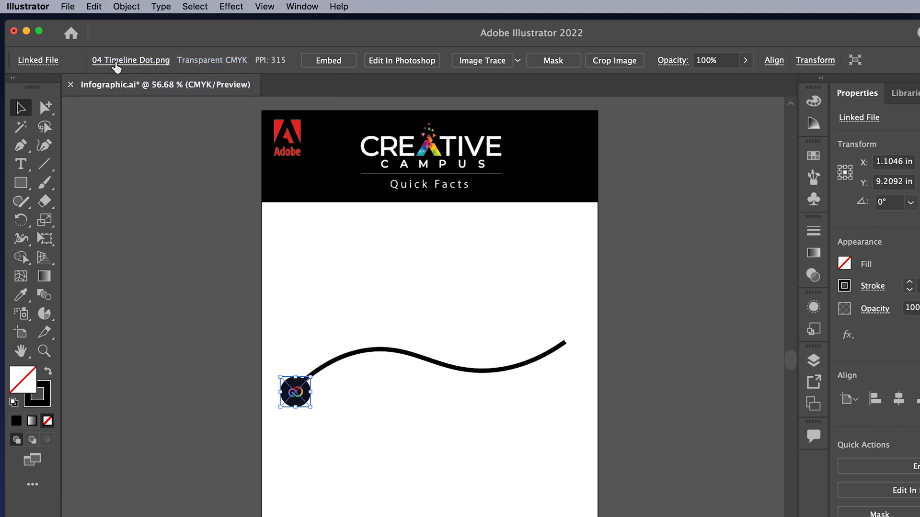
{"action": "left_click", "coordinate": [93, 6]}
{"action": "left_click", "coordinate": [107, 76]}
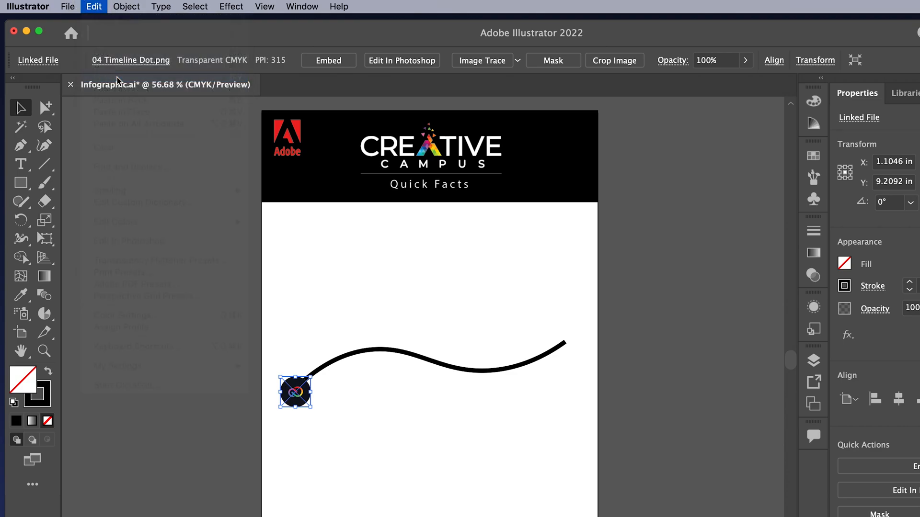
{"action": "left_click_drag", "start_coordinate": [427, 362], "coordinate": [377, 353]}
- Paste another timeline dot and position it on the low point of the wavy line
{"action": "left_click", "coordinate": [94, 6]}
{"action": "left_click", "coordinate": [120, 81]}
{"action": "left_click_drag", "start_coordinate": [425, 369], "coordinate": [483, 371]}
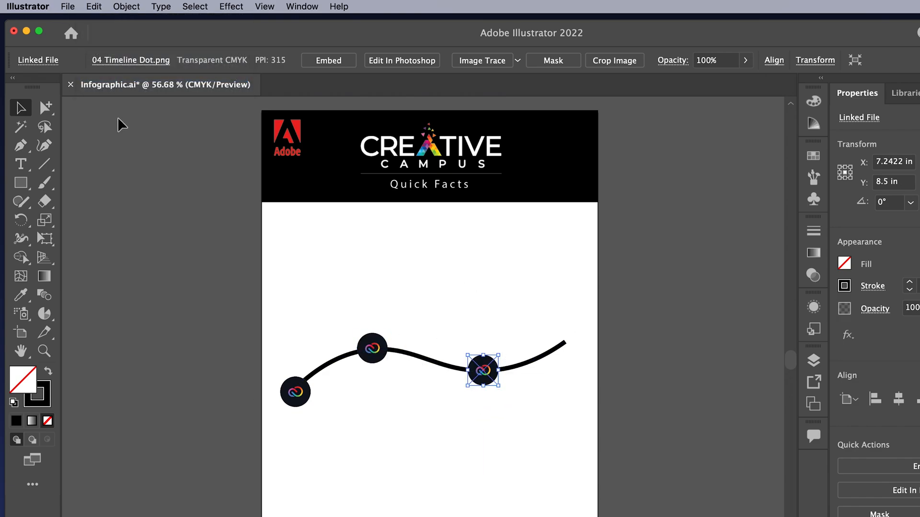
- Paste another timeline dot onto the wavy line's right end, and nudge the dot at the low point slightly left
{"action": "left_click", "coordinate": [95, 6]}
{"action": "left_click", "coordinate": [110, 76]}
{"action": "left_click_drag", "start_coordinate": [421, 369], "coordinate": [564, 342]}
{"action": "left_click_drag", "start_coordinate": [484, 373], "coordinate": [480, 373]}
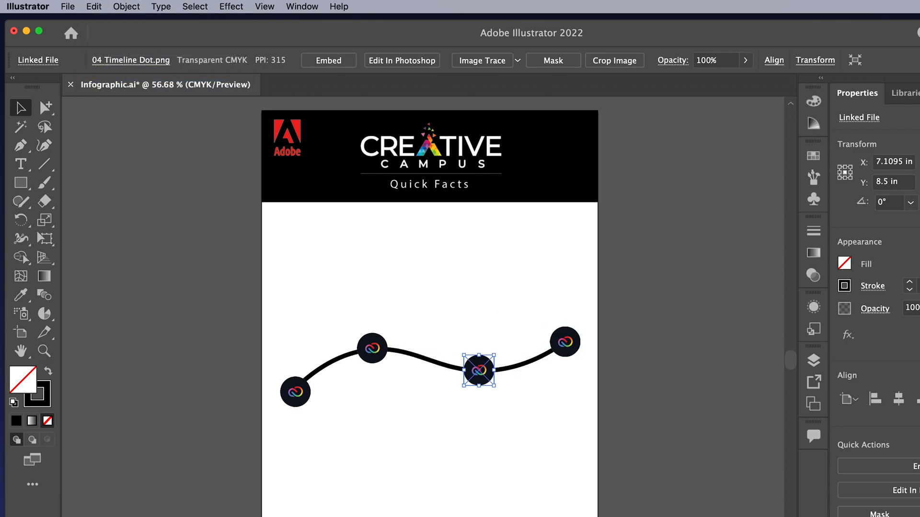
{"action": "left_click", "coordinate": [403, 407]}
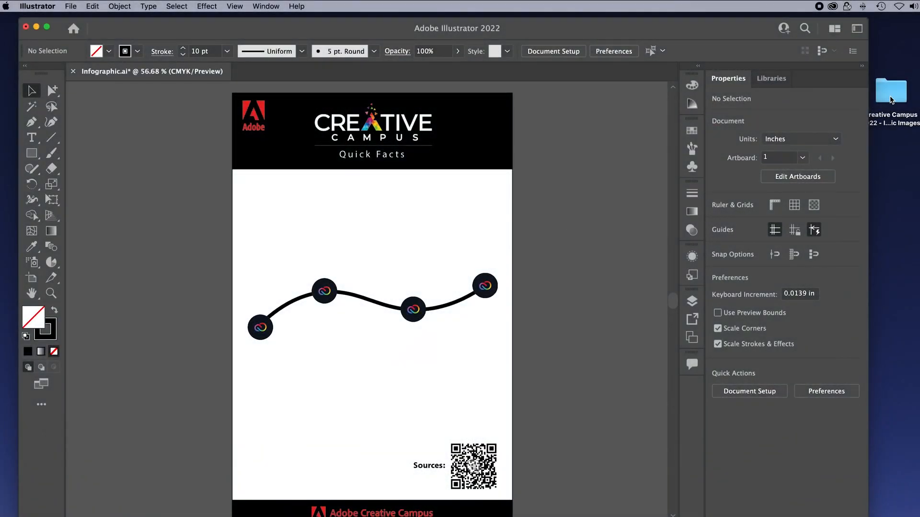
- Open 04 Stats Text.docx from the Creative Campus 2022 - Infographic Images folder in Word and go to its timeline points section
{"action": "double_click", "coordinate": [891, 100]}
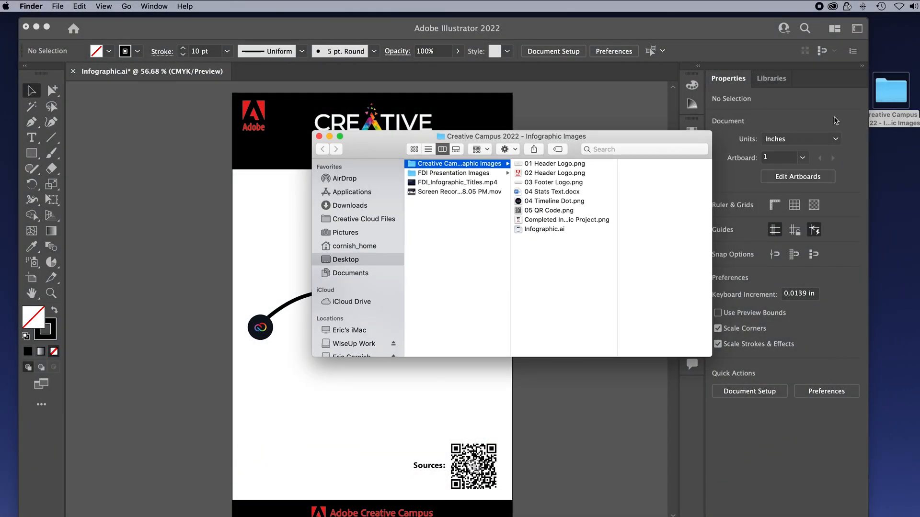
{"action": "left_click", "coordinate": [541, 193]}
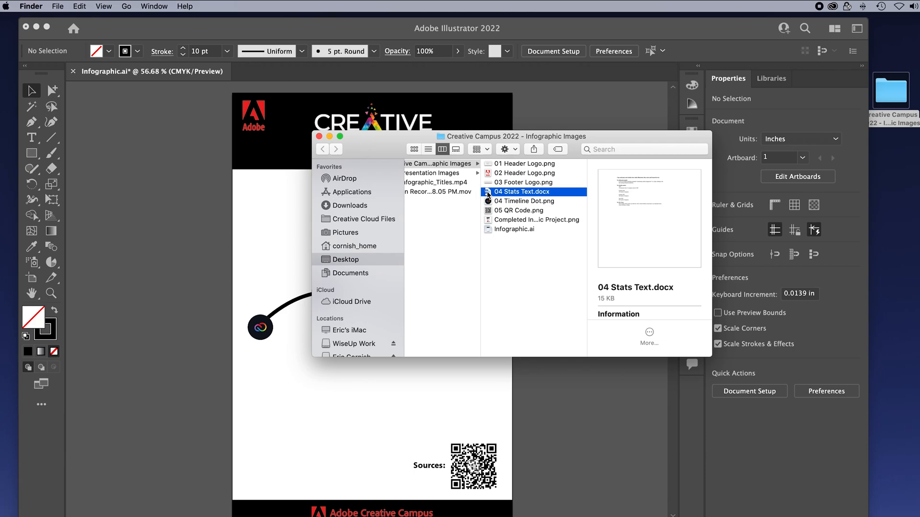
{"action": "double_click", "coordinate": [488, 195]}
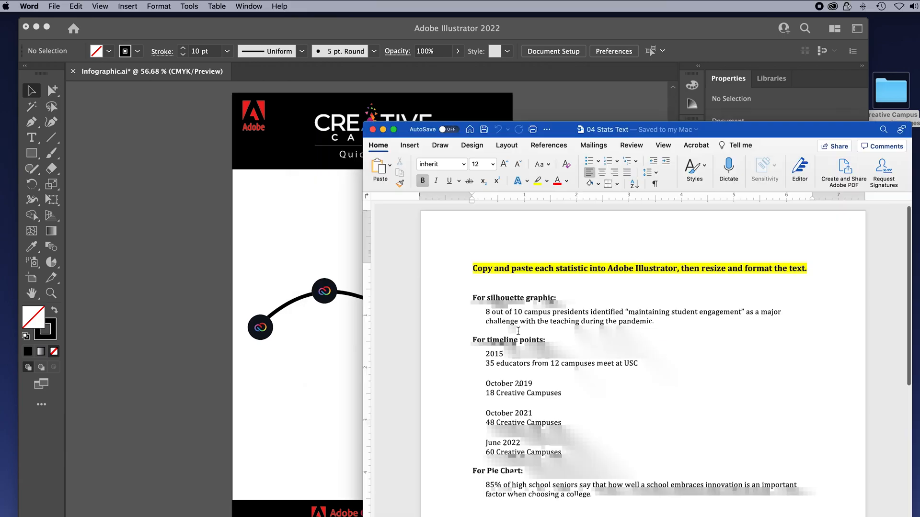
{"action": "scroll", "coordinate": [516, 330], "scroll_direction": "down", "scroll_amount": 3}
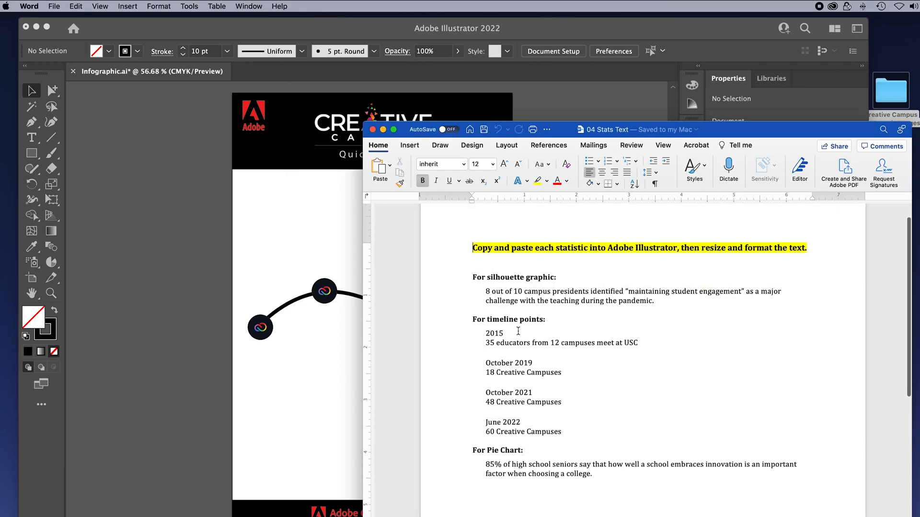
{"action": "scroll", "coordinate": [516, 330], "scroll_direction": "down", "scroll_amount": 1}
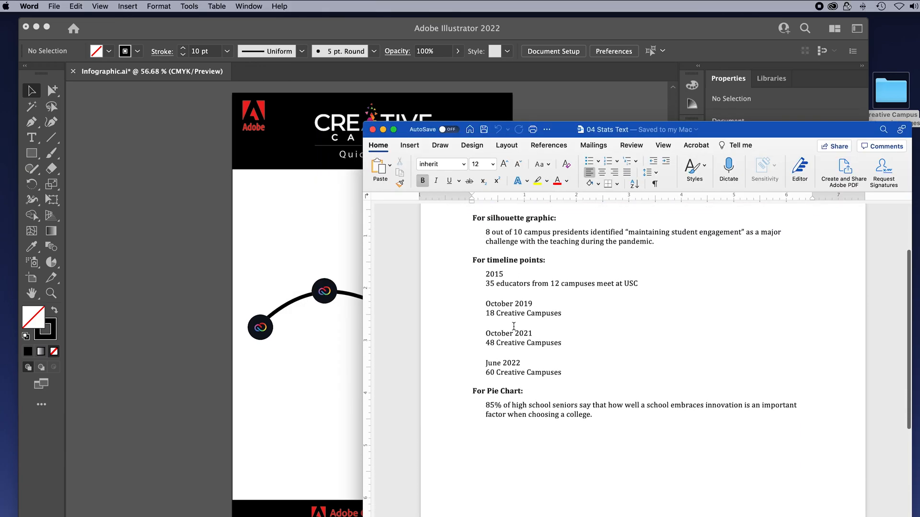
- Copy "2015" from the Word document and paste it in Illustrator as new point text above the leftmost timeline dot
{"action": "double_click", "coordinate": [491, 273]}
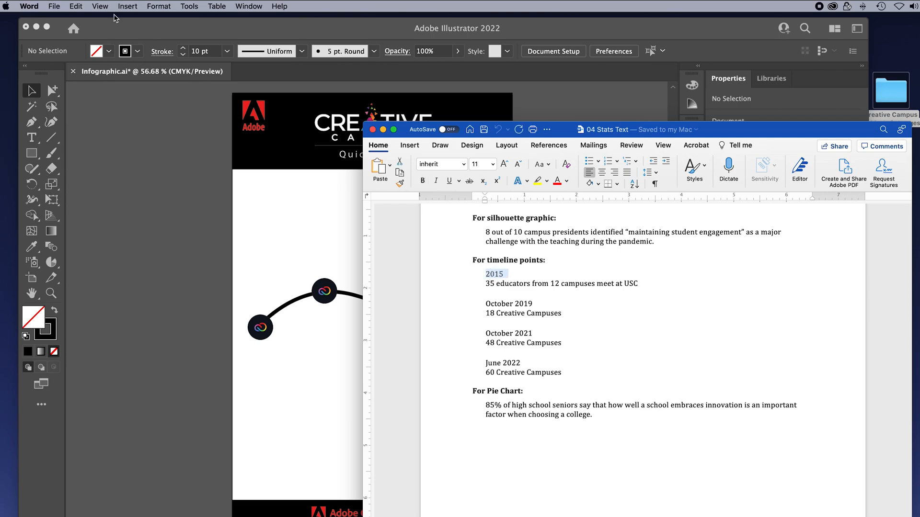
{"action": "left_click", "coordinate": [77, 7]}
{"action": "left_click", "coordinate": [83, 55]}
{"action": "left_click", "coordinate": [348, 224]}
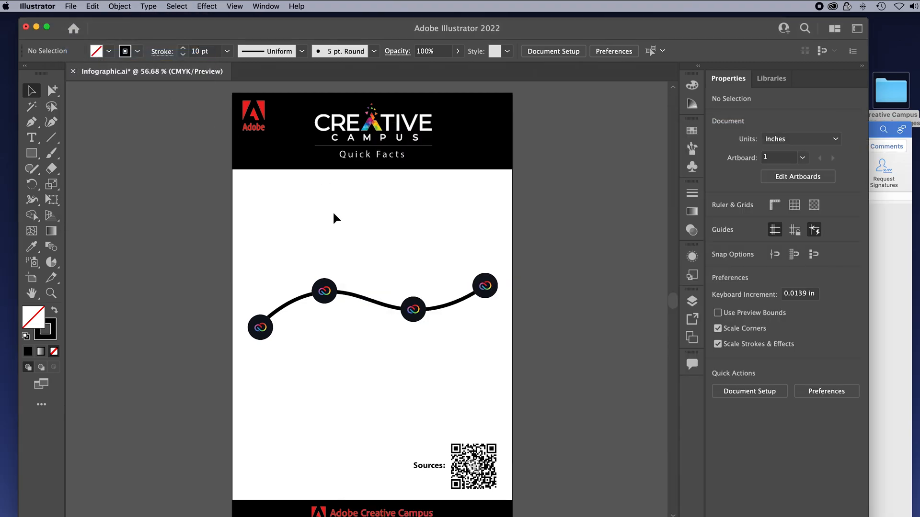
{"action": "left_click", "coordinate": [31, 137]}
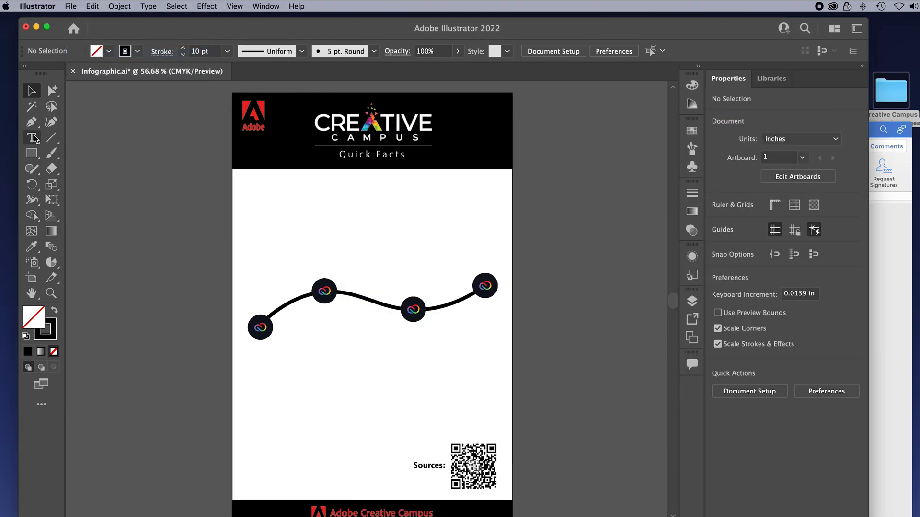
{"action": "left_click", "coordinate": [250, 298]}
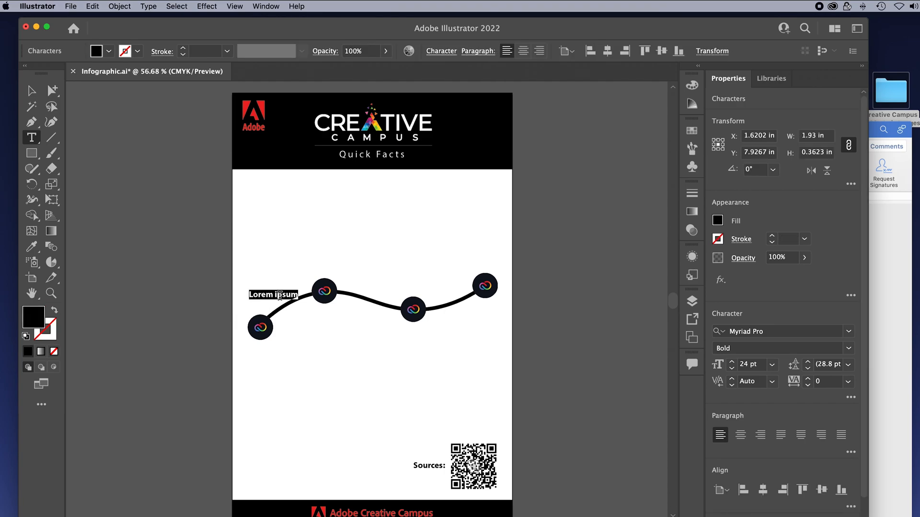
{"action": "left_click", "coordinate": [92, 6]}
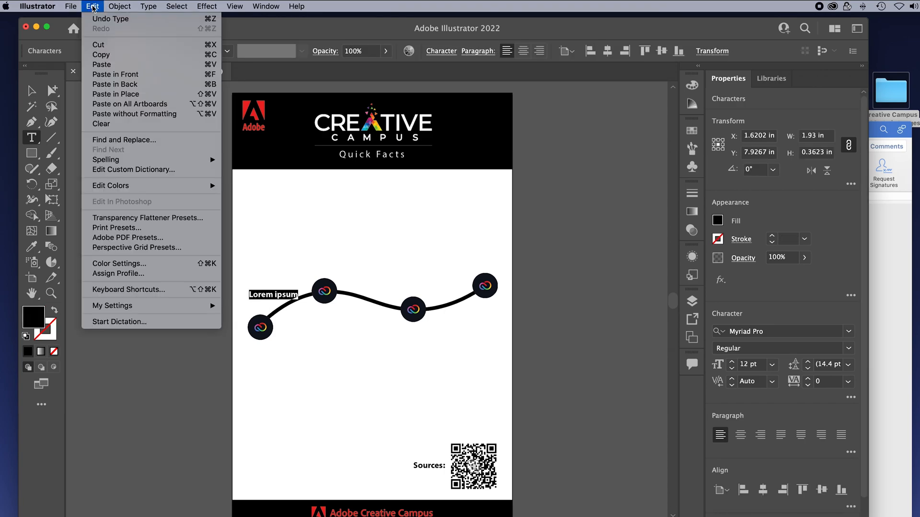
{"action": "left_click", "coordinate": [109, 65]}
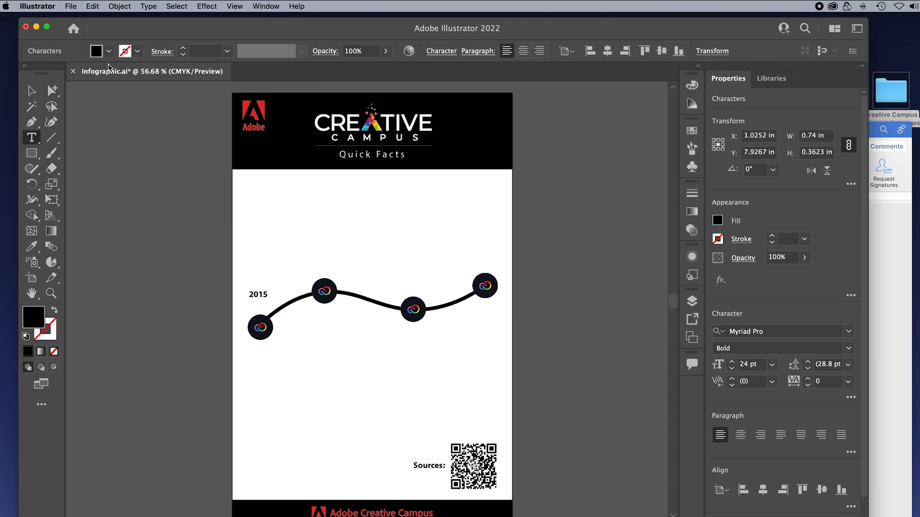
- Format the 2015 label as 21 pt Regular with centered alignment and position it directly above the first dot
{"action": "double_click", "coordinate": [257, 294]}
{"action": "left_click", "coordinate": [772, 365]}
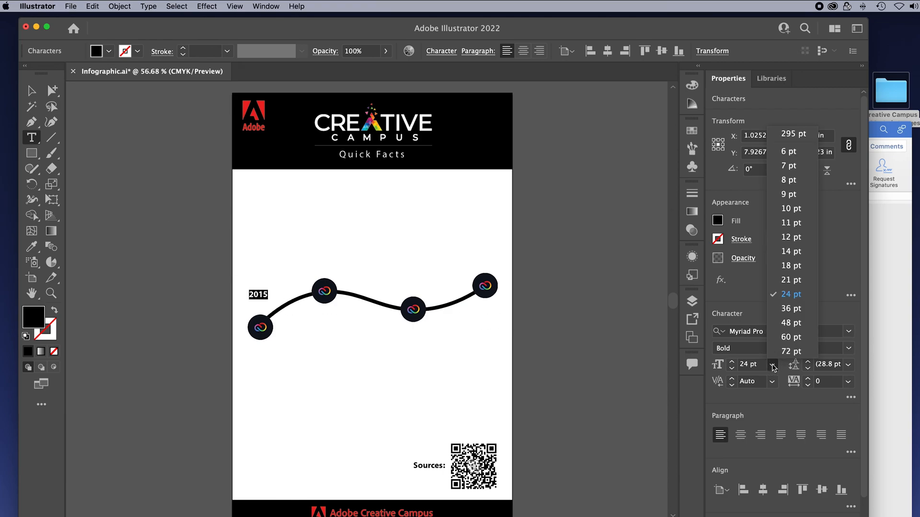
{"action": "left_click", "coordinate": [798, 280]}
{"action": "left_click", "coordinate": [844, 348]}
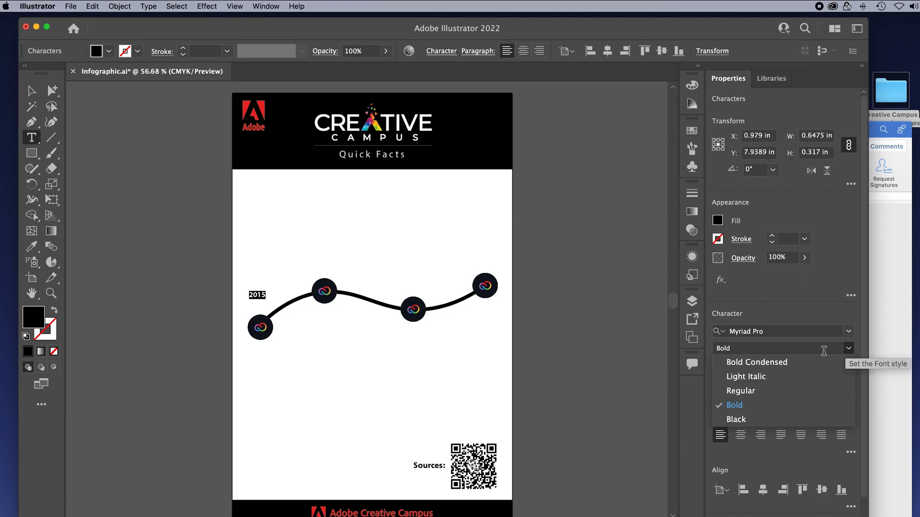
{"action": "left_click", "coordinate": [757, 392]}
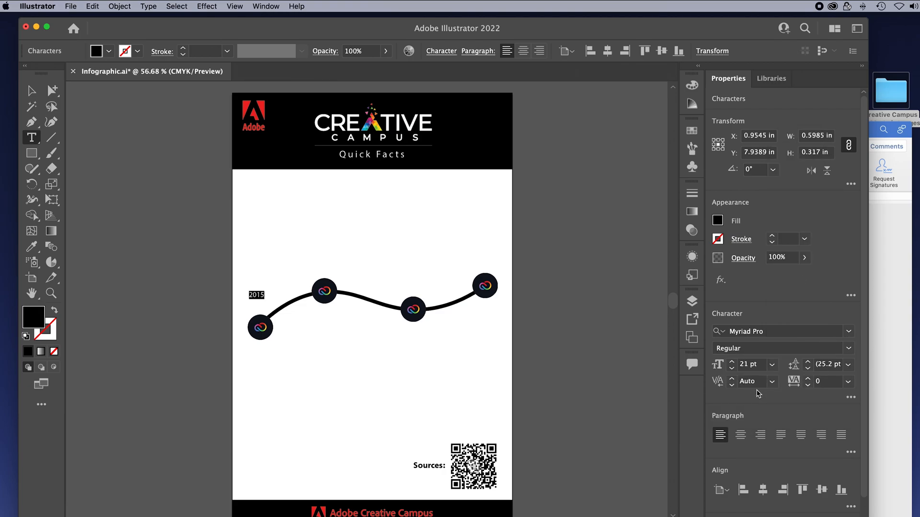
{"action": "left_click", "coordinate": [740, 434]}
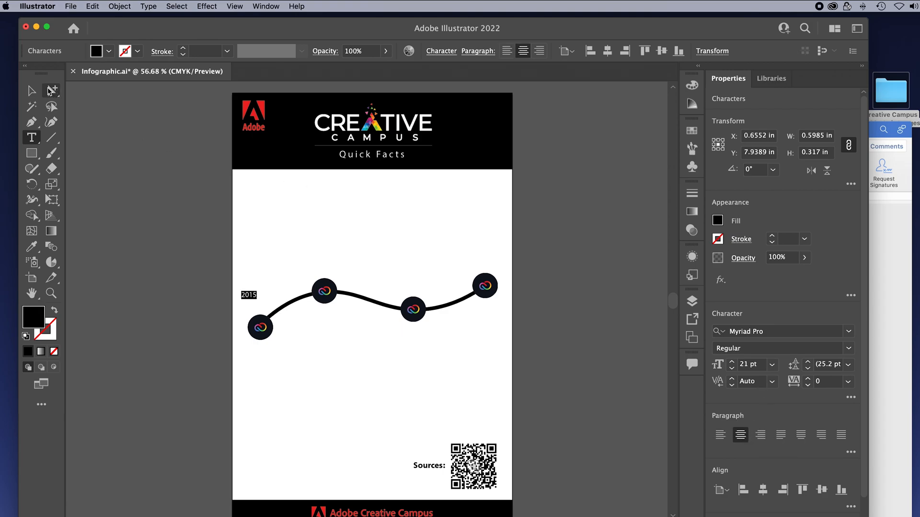
{"action": "left_click", "coordinate": [33, 91]}
{"action": "left_click_drag", "start_coordinate": [254, 297], "coordinate": [261, 307]}
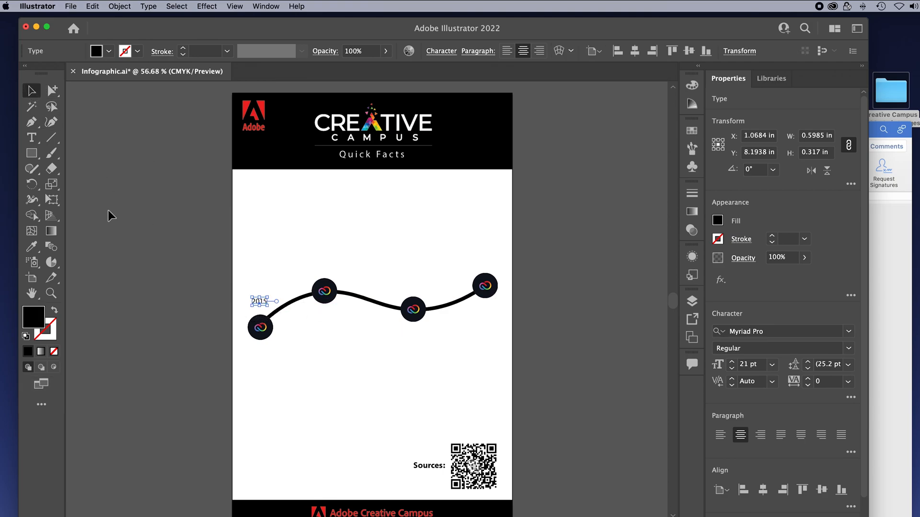
- Add point text below the first dot and fill it with "35 educators from 12 campuses meet at USC" copied from the Word document
{"action": "left_click", "coordinate": [36, 141]}
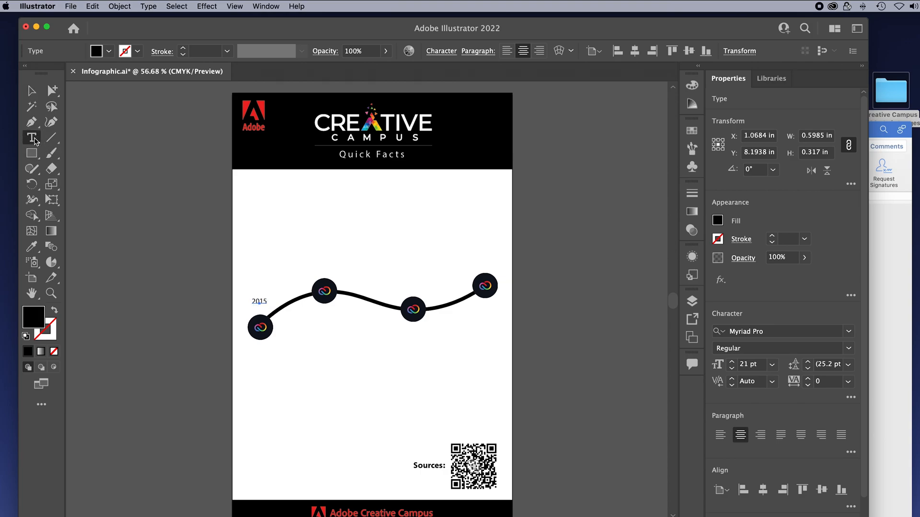
{"action": "left_click", "coordinate": [256, 358]}
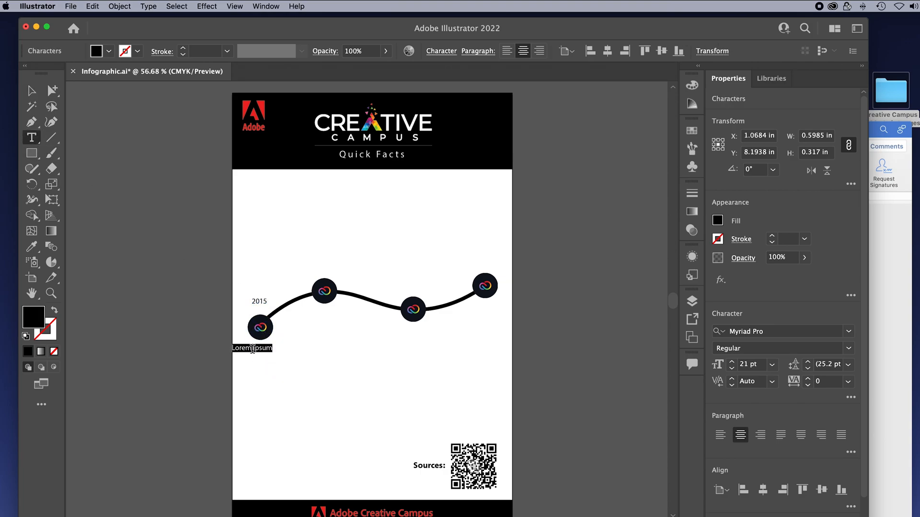
{"action": "left_click", "coordinate": [891, 257]}
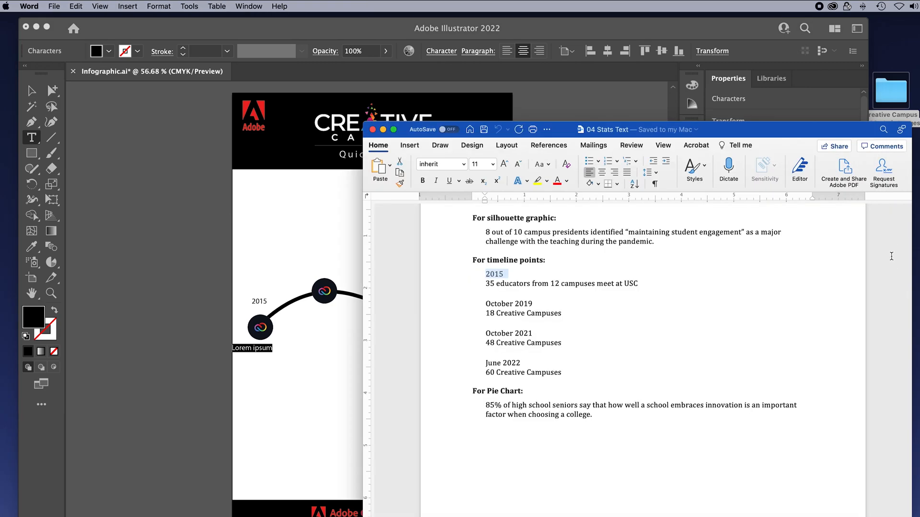
{"action": "left_click_drag", "start_coordinate": [487, 286], "coordinate": [631, 285]}
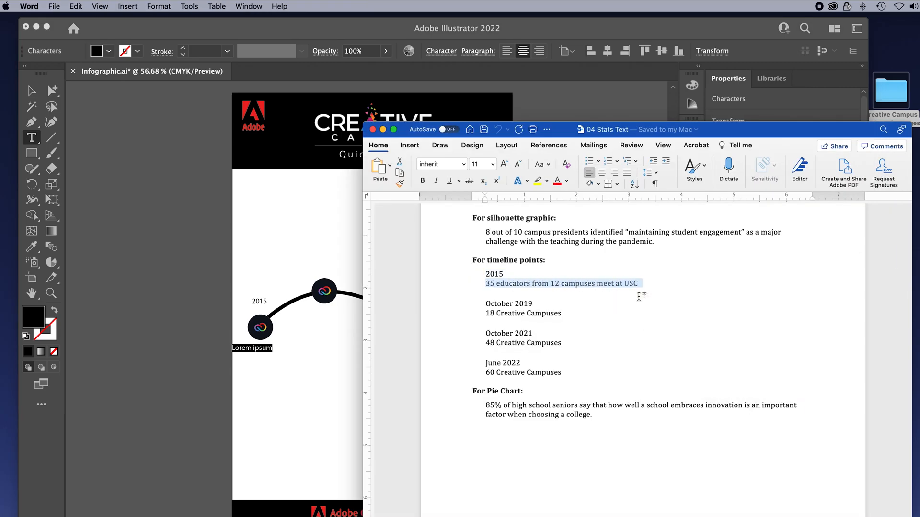
{"action": "left_click", "coordinate": [77, 6]}
{"action": "left_click", "coordinate": [103, 57]}
{"action": "left_click", "coordinate": [301, 234]}
{"action": "triple_click", "coordinate": [262, 346]}
{"action": "left_click", "coordinate": [93, 7]}
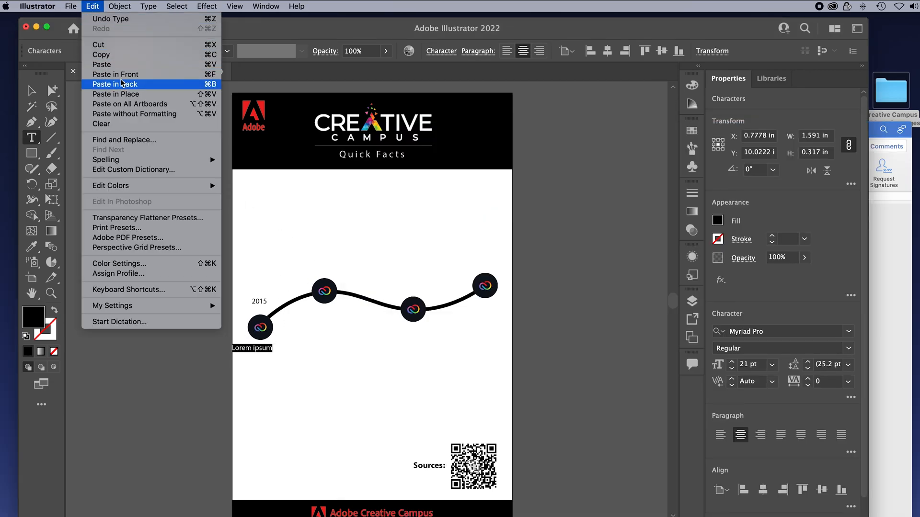
{"action": "left_click", "coordinate": [120, 65]}
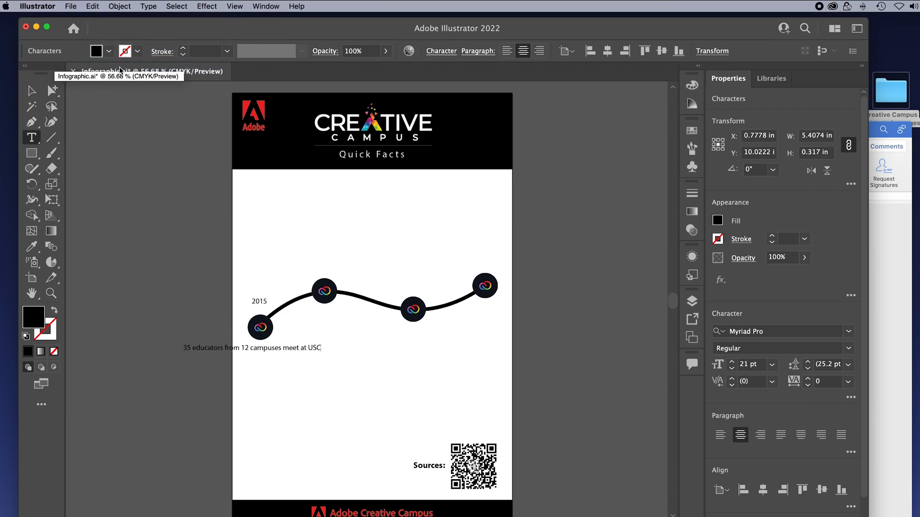
- Break the educators text into two lines after "12" and move it right so it sits fully on the artboard
{"action": "left_click", "coordinate": [250, 348]}
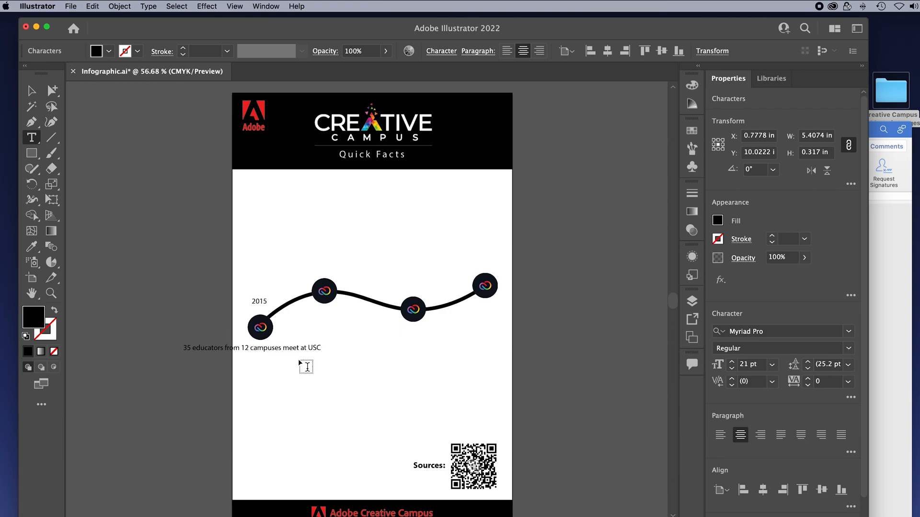
{"action": "key", "text": "Return"}
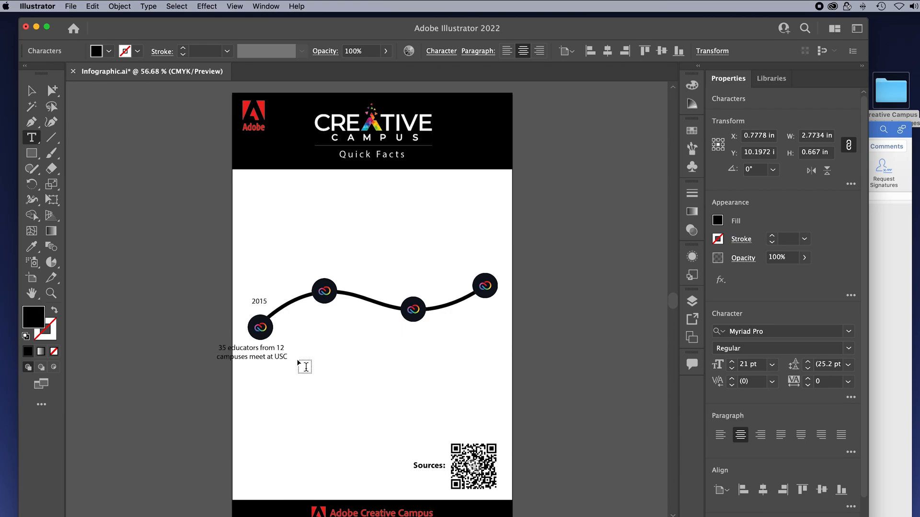
{"action": "left_click", "coordinate": [30, 92]}
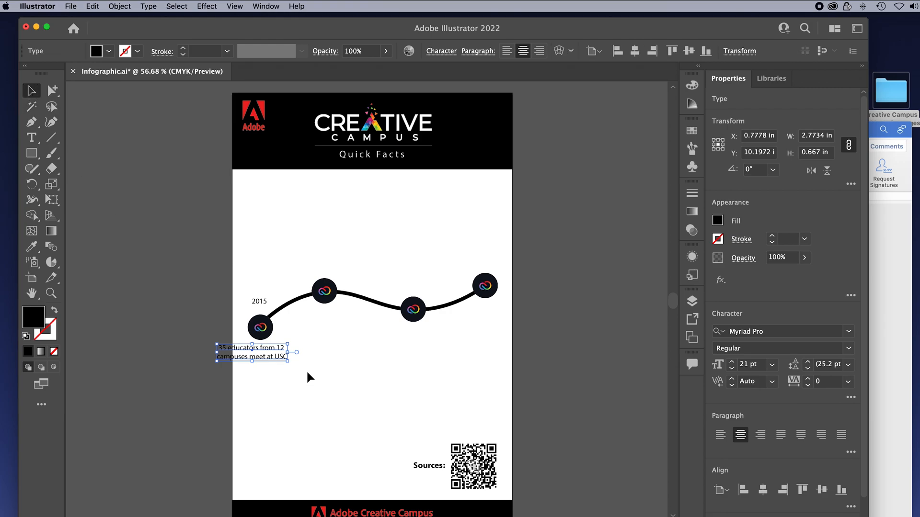
{"action": "left_click_drag", "start_coordinate": [271, 354], "coordinate": [298, 353]}
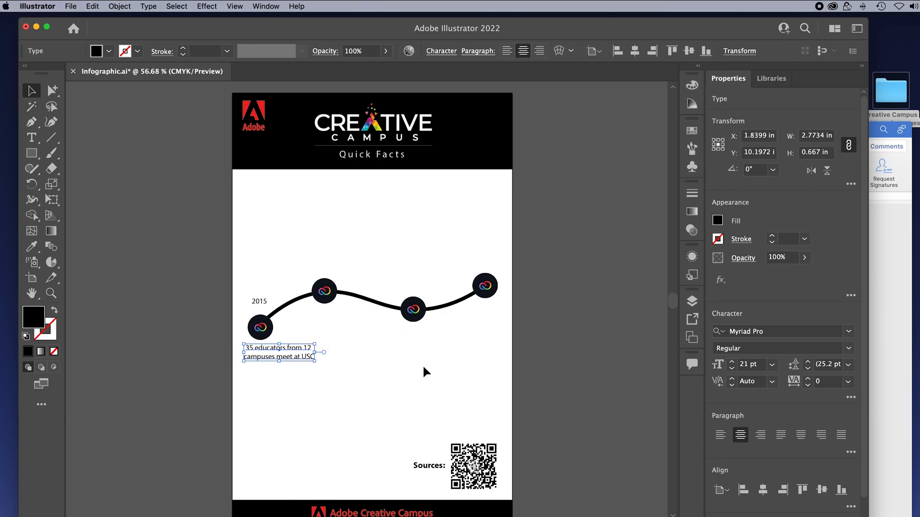
- Make the educators text Bold and shift it slightly down and left beneath the first dot
{"action": "left_click", "coordinate": [848, 348]}
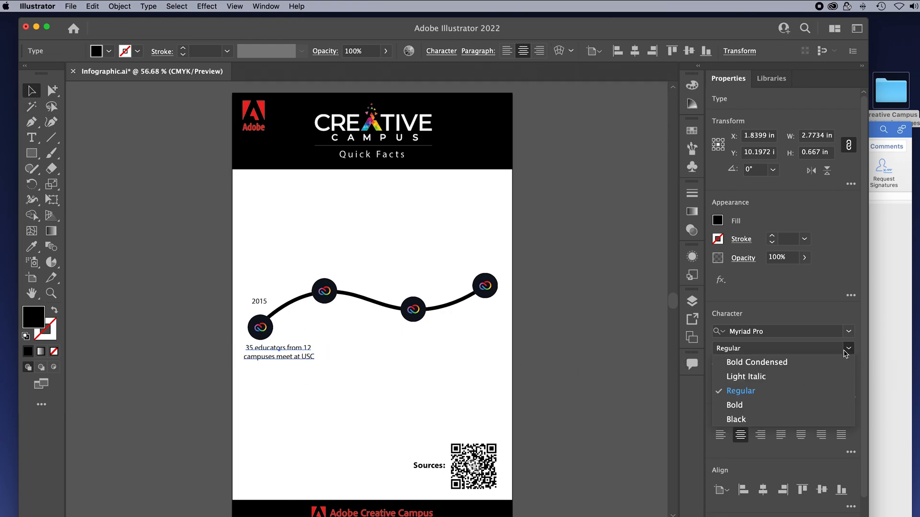
{"action": "left_click", "coordinate": [783, 405]}
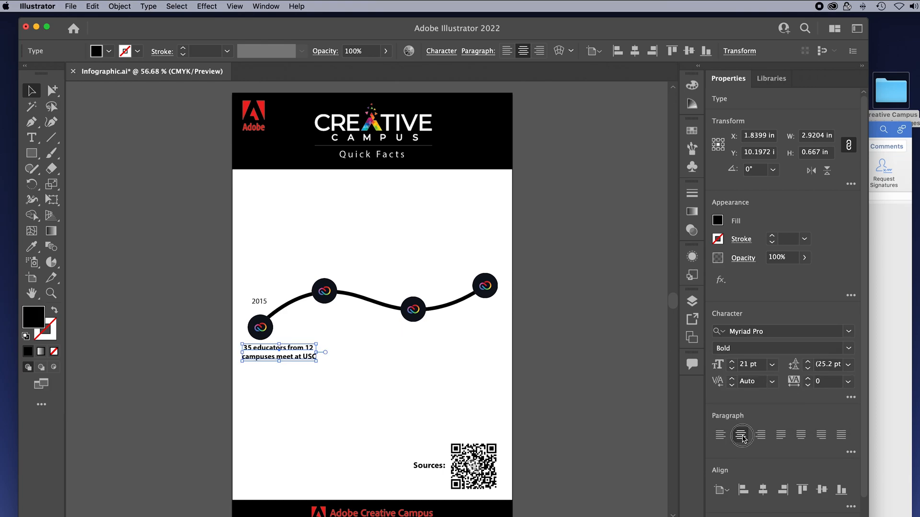
{"action": "left_click_drag", "start_coordinate": [286, 348], "coordinate": [285, 354]}
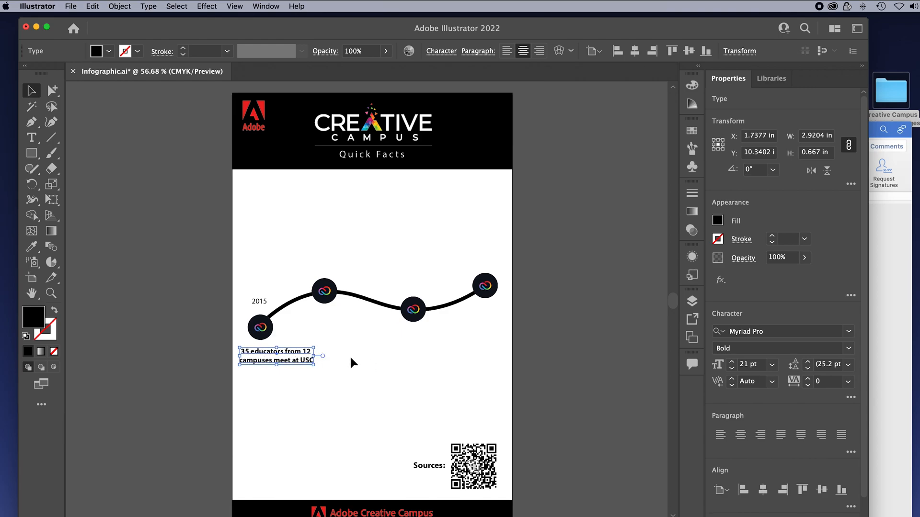
- Copy "October 2019" from the Word document and paste it in Illustrator as new point text above the second timeline dot
{"action": "left_click", "coordinate": [891, 345]}
{"action": "left_click_drag", "start_coordinate": [485, 305], "coordinate": [529, 308]}
{"action": "key", "text": "super+c"}
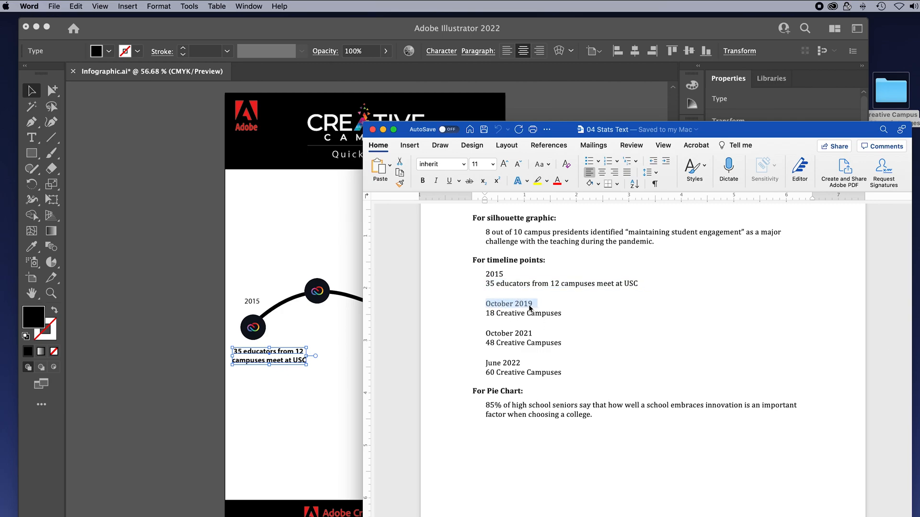
{"action": "left_click", "coordinate": [267, 265]}
{"action": "left_click", "coordinate": [38, 138]}
{"action": "left_click", "coordinate": [309, 266]}
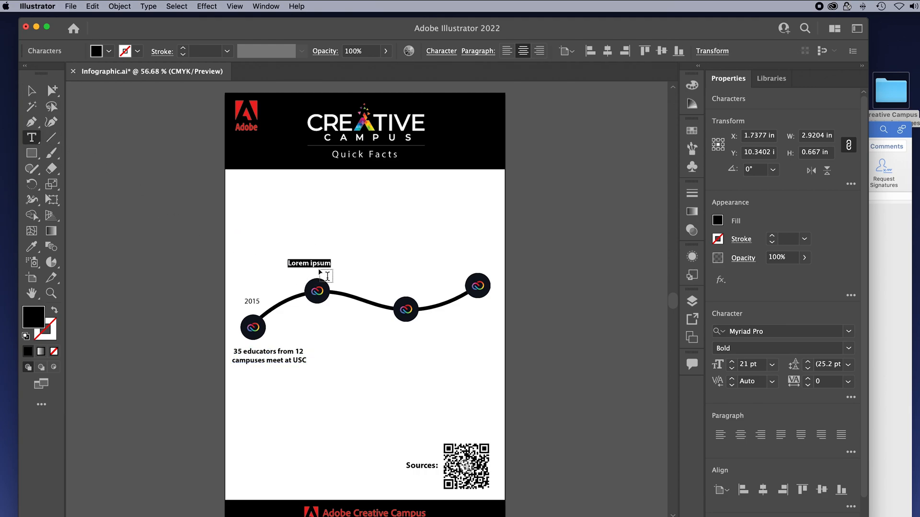
{"action": "key", "text": "super+v"}
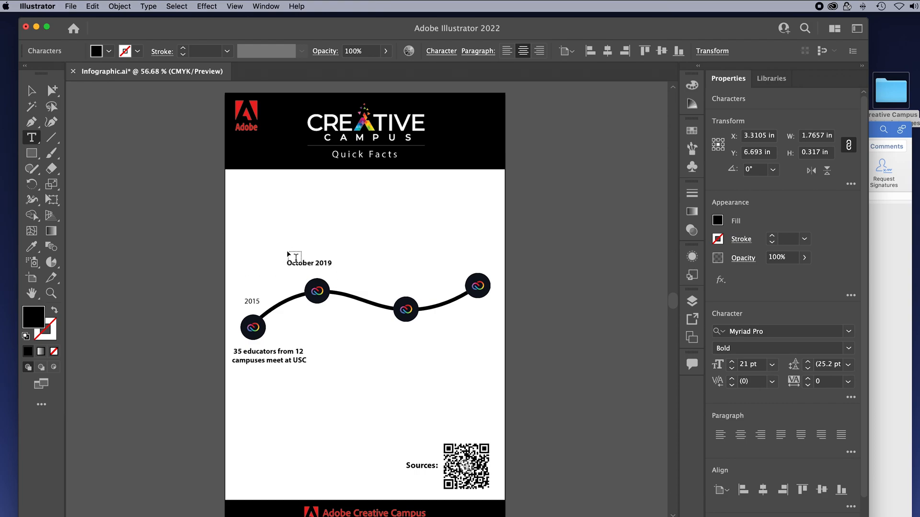
{"action": "left_click", "coordinate": [53, 91]}
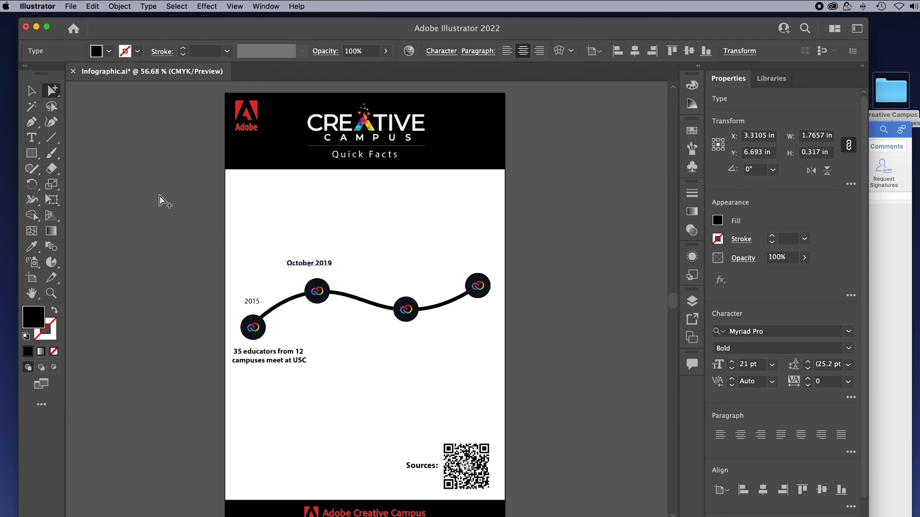
- Match the "October 2019" label to the "2015" label's style with the Eyedropper and center it just above the second dot
{"action": "left_click", "coordinate": [33, 246]}
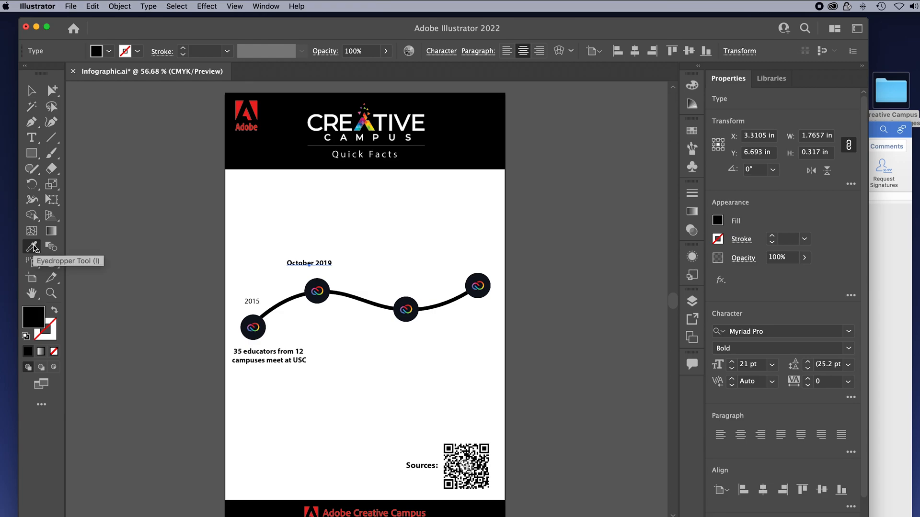
{"action": "left_click", "coordinate": [252, 298]}
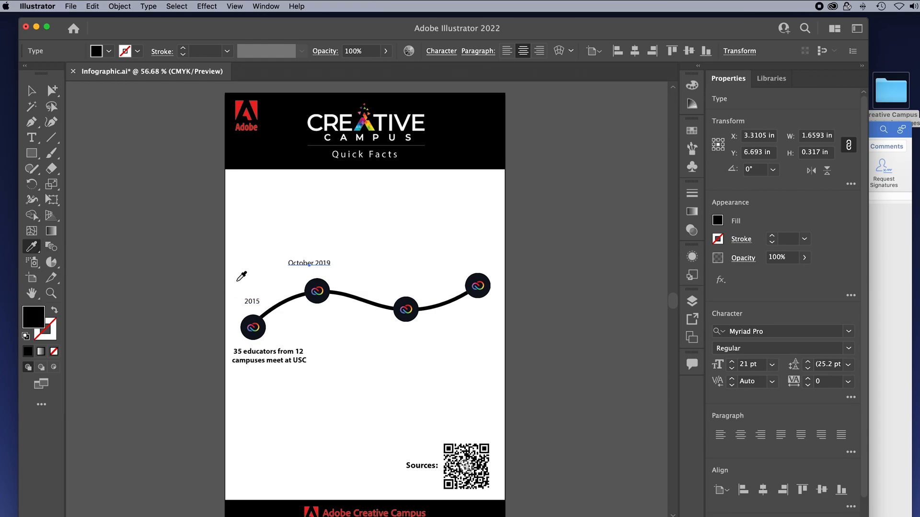
{"action": "left_click", "coordinate": [53, 90]}
{"action": "left_click_drag", "start_coordinate": [320, 262], "coordinate": [327, 265]}
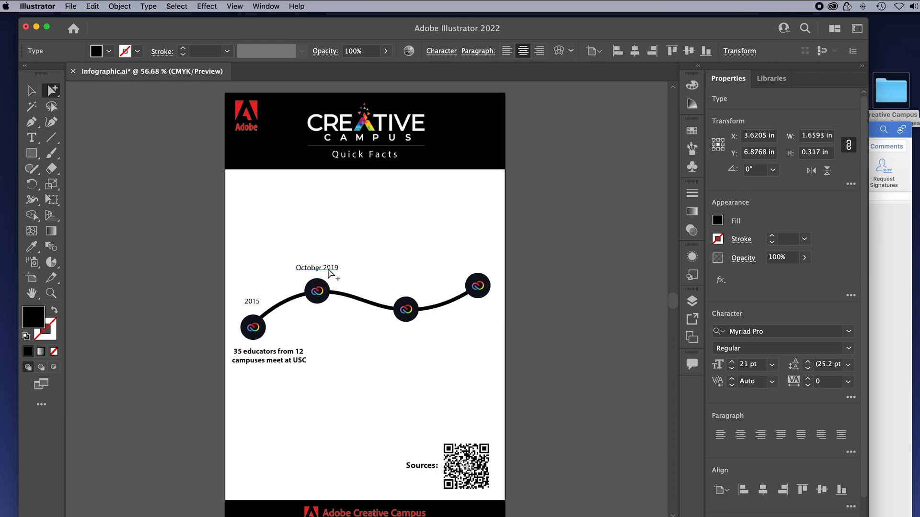
- Duplicate the "October 2019" label to add the dates "October 2021" and "June 2022" above the third and fourth dots
{"action": "left_click", "coordinate": [93, 6]}
{"action": "left_click", "coordinate": [110, 55]}
{"action": "left_click", "coordinate": [93, 6]}
{"action": "left_click", "coordinate": [107, 65]}
{"action": "left_click_drag", "start_coordinate": [378, 306], "coordinate": [492, 262]}
{"action": "left_click", "coordinate": [92, 6]}
{"action": "left_click", "coordinate": [108, 65]}
- Add captions reading 18, 48 and 60 Creative Campuses beneath the remaining three dots in the educators text's bold style, and save the file
{"action": "left_click", "coordinate": [297, 357]}
{"action": "left_click", "coordinate": [93, 7]}
{"action": "left_click", "coordinate": [101, 64]}
{"action": "left_click_drag", "start_coordinate": [378, 307], "coordinate": [334, 314]}
{"action": "left_click", "coordinate": [31, 246]}
{"action": "left_click", "coordinate": [287, 353]}
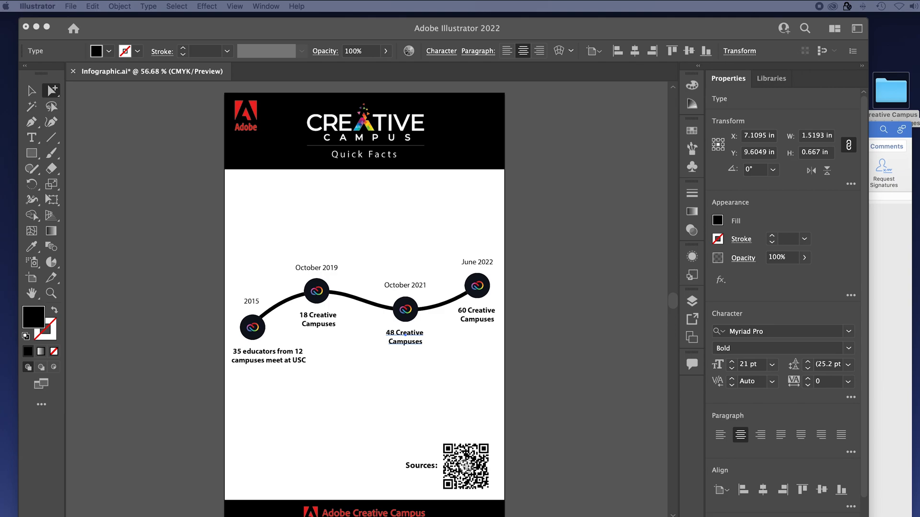
{"action": "left_click", "coordinate": [71, 6]}
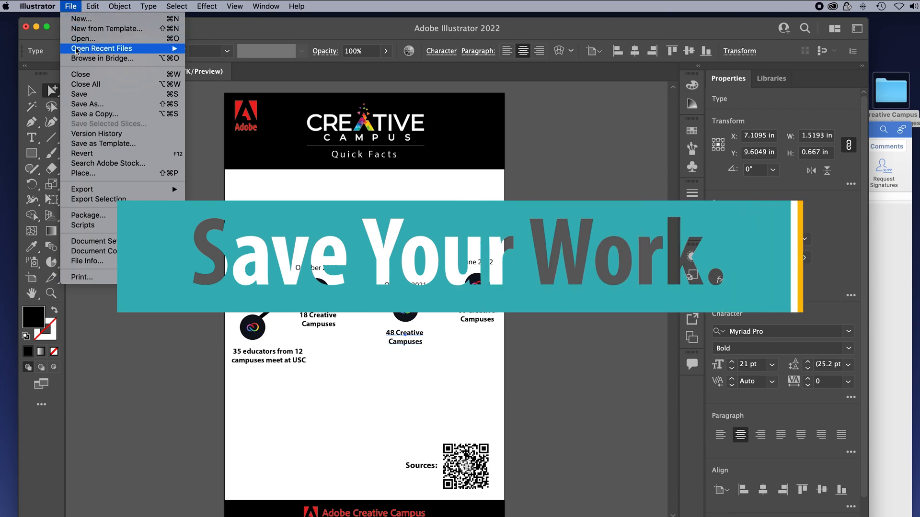
{"action": "left_click", "coordinate": [96, 96]}
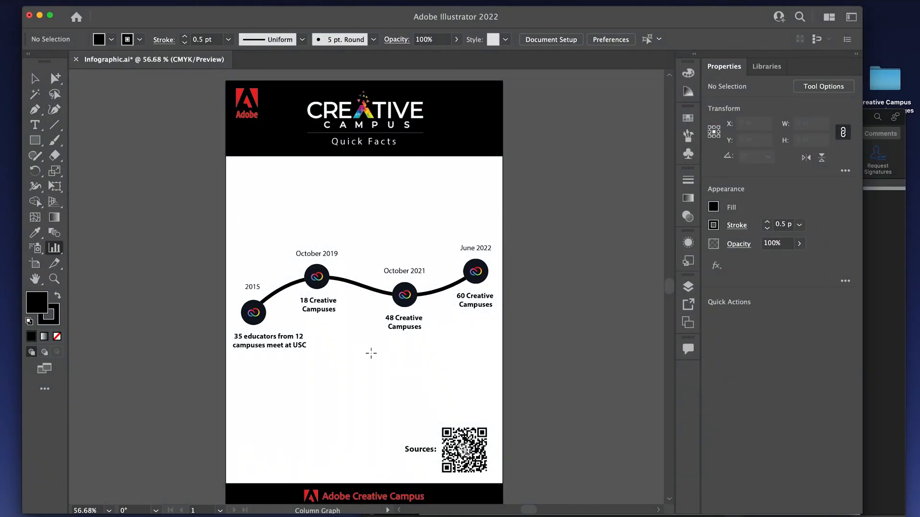
- Create a pie graph 4 in wide and 4 in high in the empty area below the timeline
{"action": "left_click", "coordinate": [56, 249]}
{"action": "left_click_drag", "start_coordinate": [58, 250], "coordinate": [120, 357]}
{"action": "left_click", "coordinate": [338, 383]}
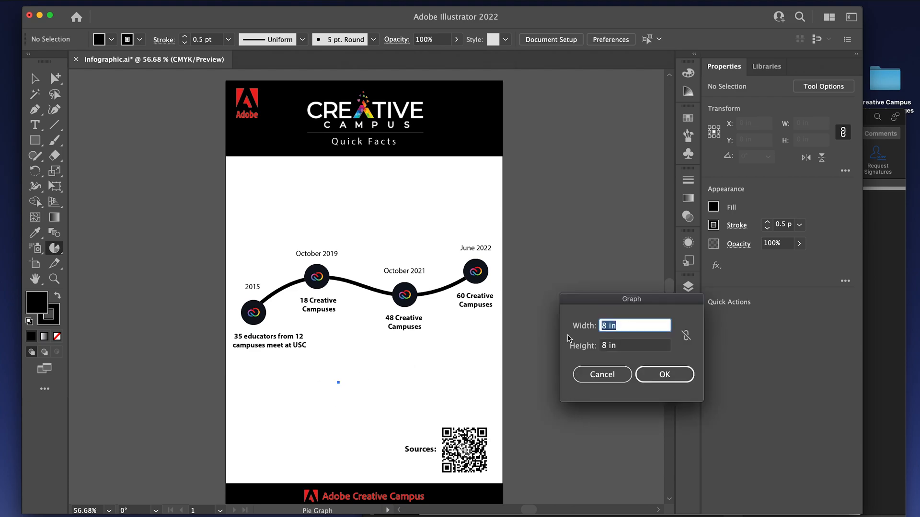
{"action": "type", "text": "4"}
{"action": "key", "text": "Tab"}
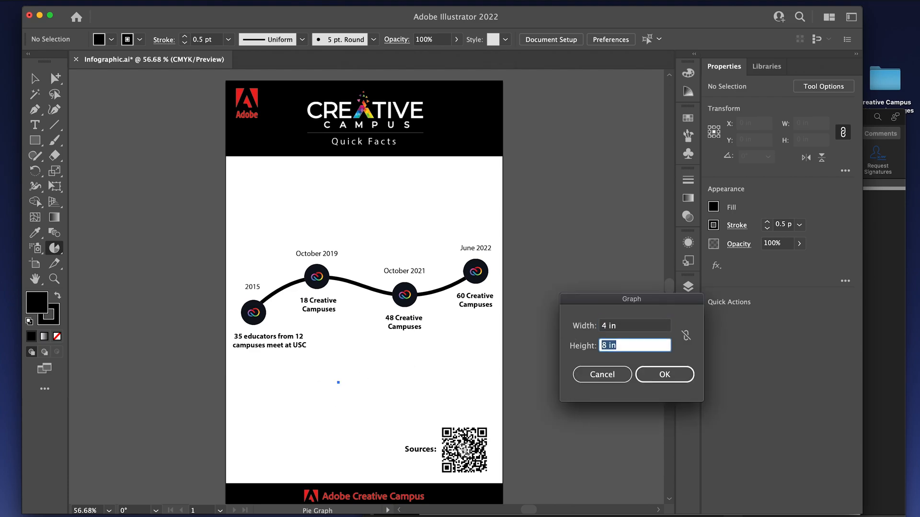
{"action": "type", "text": "4"}
{"action": "key", "text": "Return"}
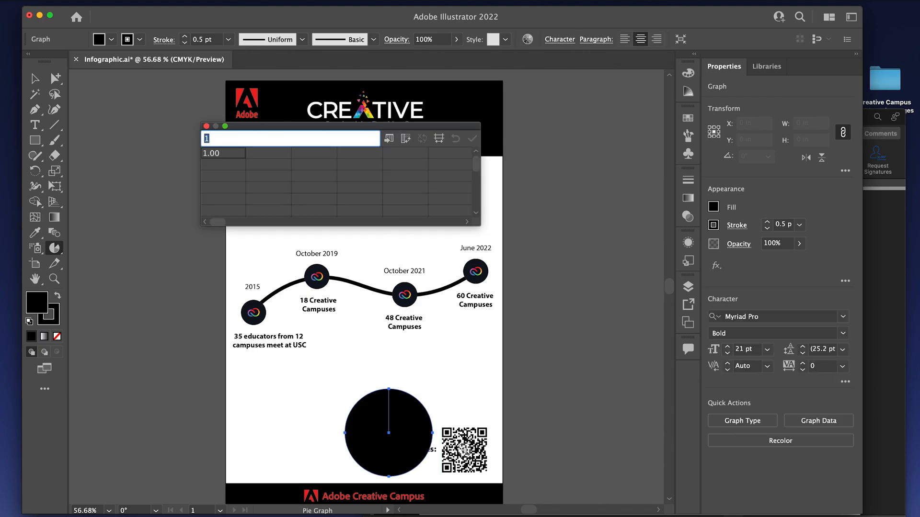
- Enter 15 and 85 side by side in the first row of the pie graph's data and close the data window
{"action": "left_click_drag", "start_coordinate": [249, 128], "coordinate": [275, 248]}
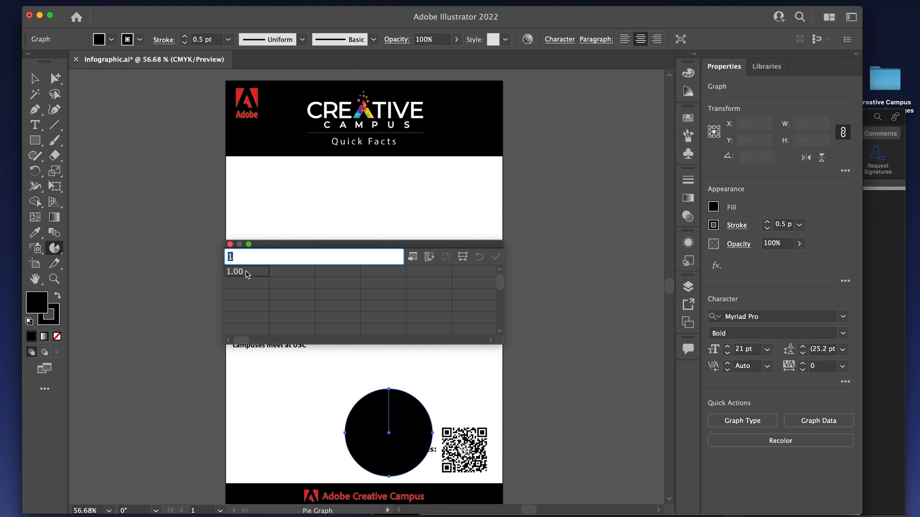
{"action": "type", "text": "1"}
{"action": "left_click", "coordinate": [282, 275]}
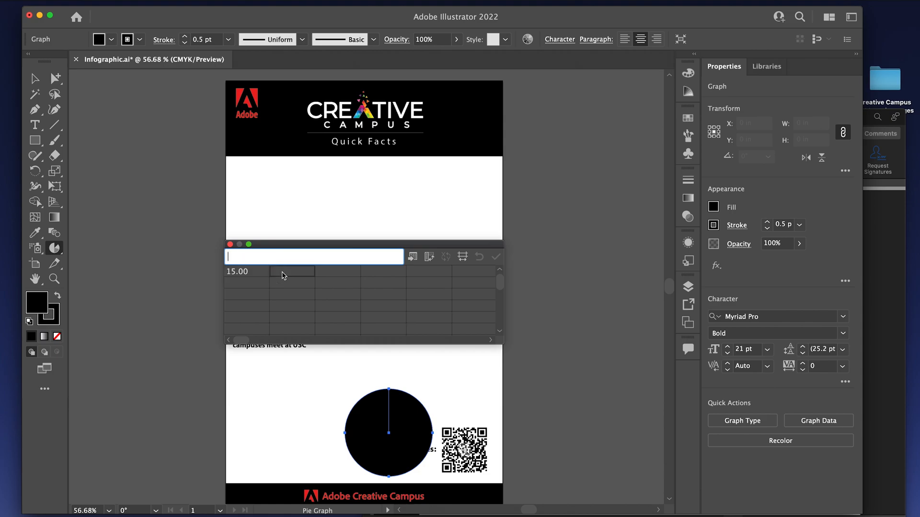
{"action": "type", "text": "85"}
{"action": "key", "text": "Return"}
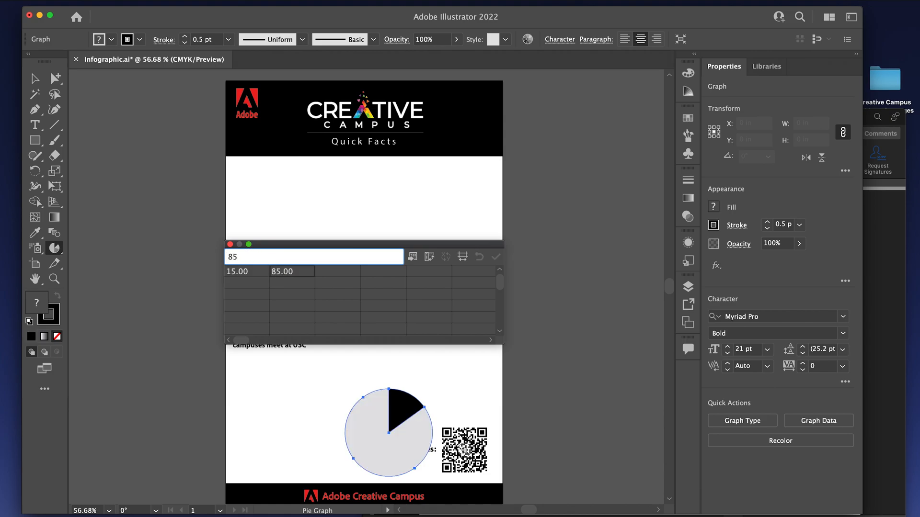
{"action": "left_click_drag", "start_coordinate": [290, 245], "coordinate": [223, 199]}
{"action": "left_click", "coordinate": [167, 201]}
- Move the pie graph up and left, clear of the QR code and Sources label, beneath the timeline
{"action": "left_click", "coordinate": [35, 78]}
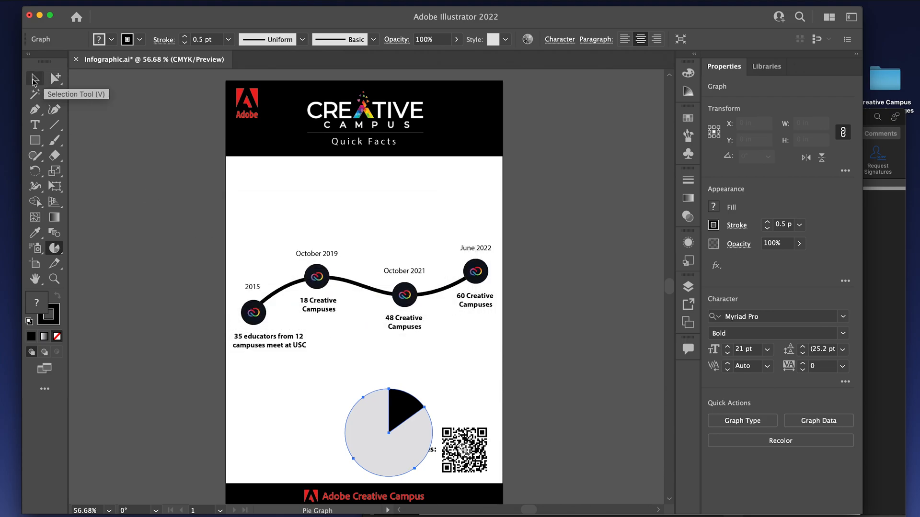
{"action": "left_click_drag", "start_coordinate": [346, 419], "coordinate": [312, 396]}
{"action": "scroll", "coordinate": [515, 413], "scroll_direction": "down", "scroll_amount": 1}
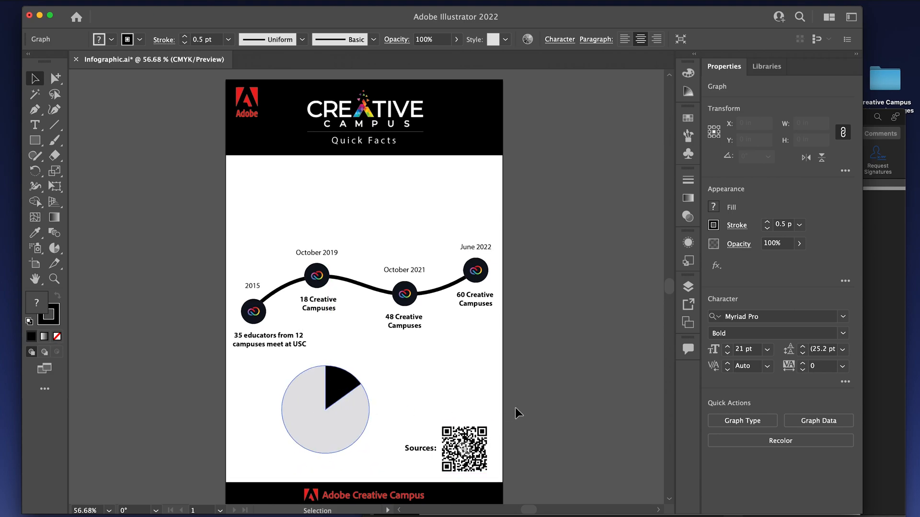
{"action": "left_click_drag", "start_coordinate": [358, 409], "coordinate": [362, 409]}
- Fill only the pie graph's small slice with purple and open its stroke color swatches
{"action": "left_click", "coordinate": [55, 77]}
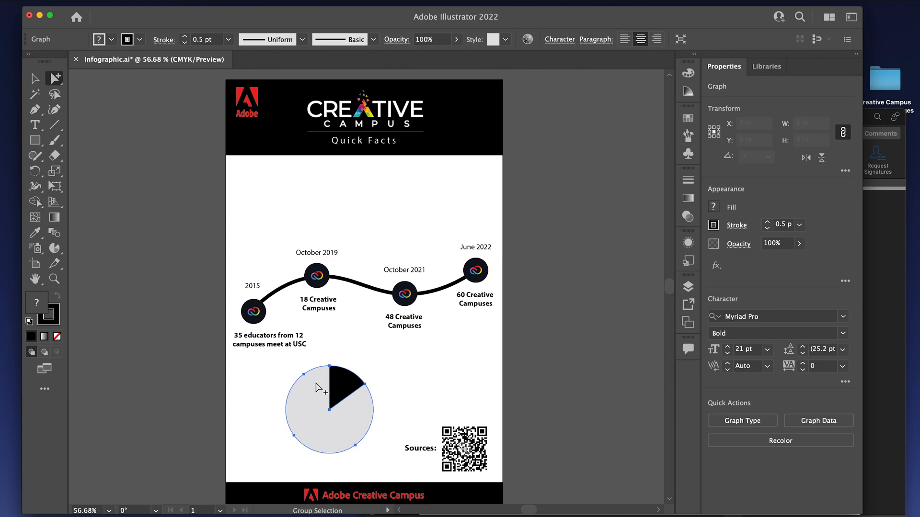
{"action": "left_click", "coordinate": [350, 381]}
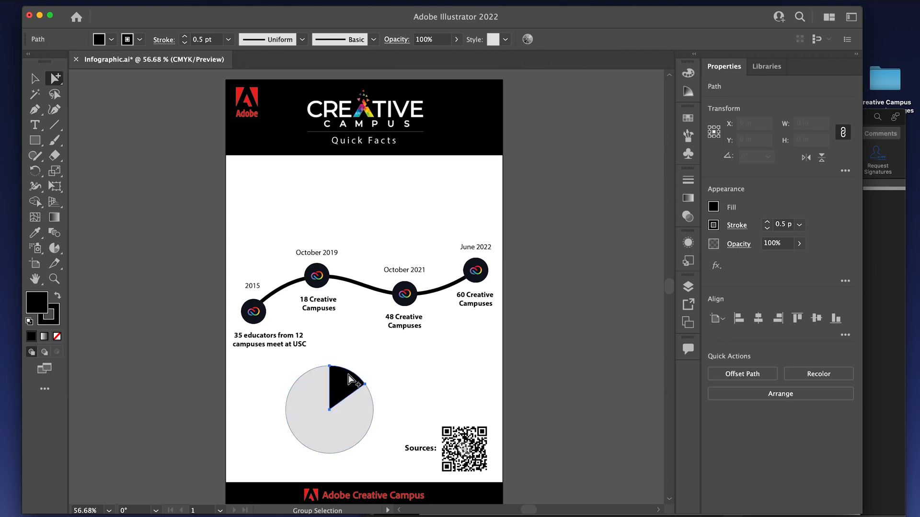
{"action": "left_click", "coordinate": [714, 207]}
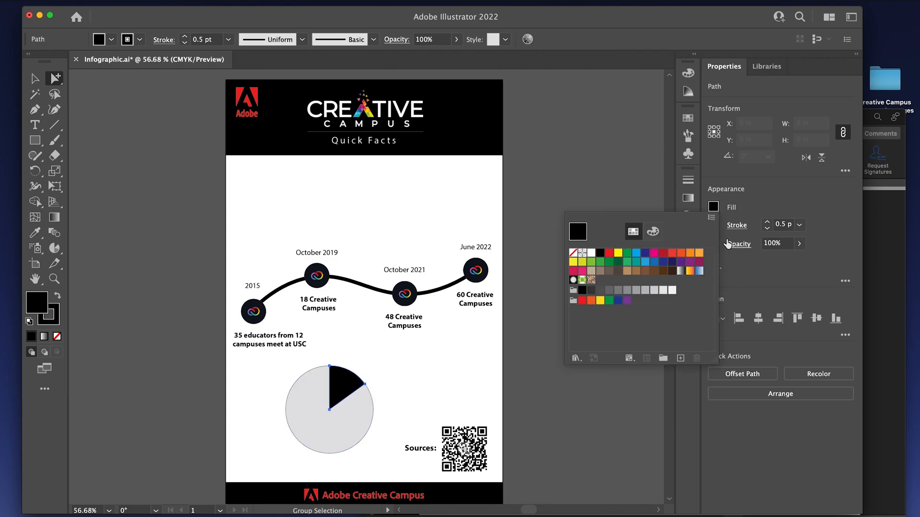
{"action": "left_click", "coordinate": [690, 262]}
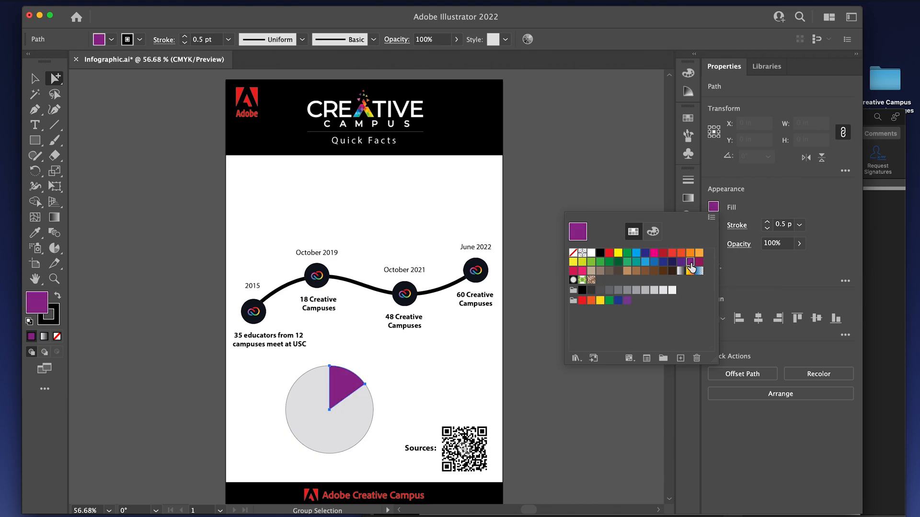
{"action": "left_click", "coordinate": [714, 225]}
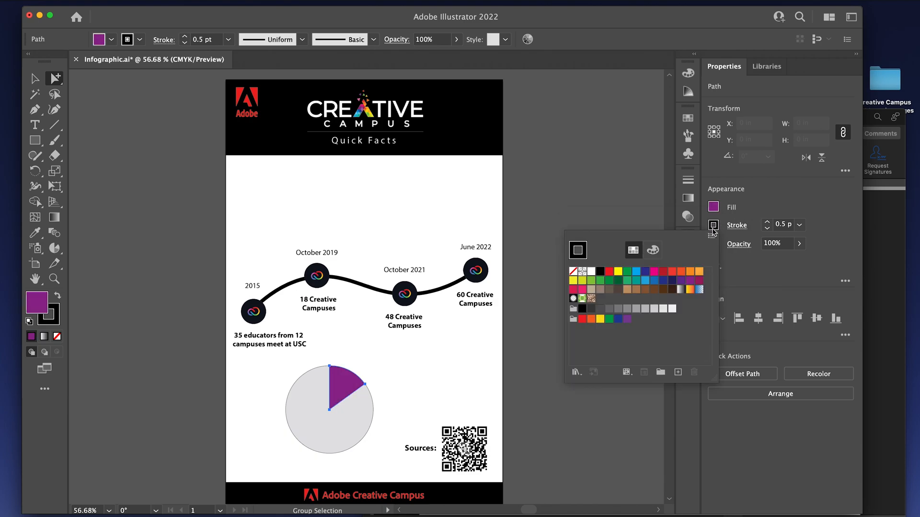